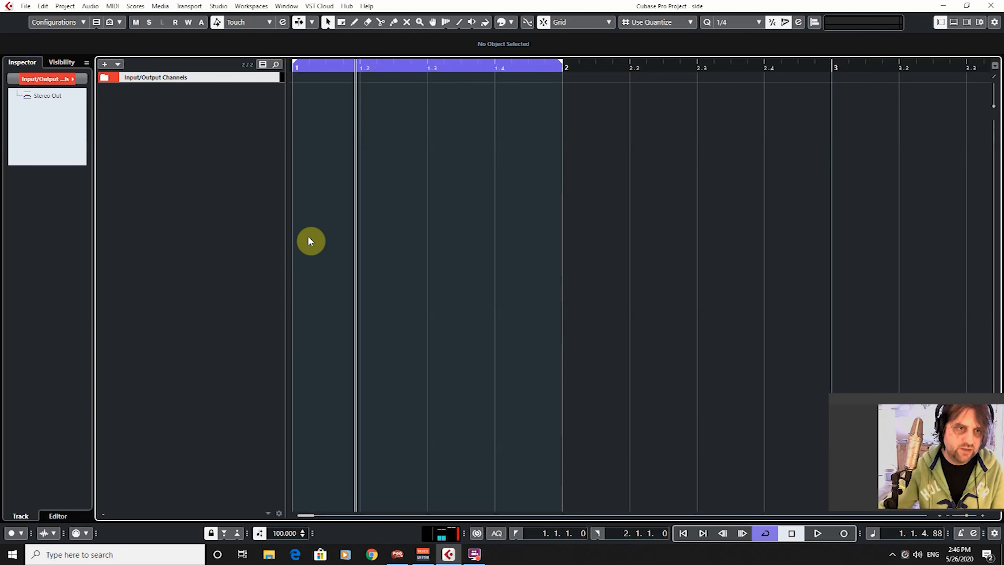
- Add one instrument track using the Retrologue synth, routed to Stereo Out
right_click(209, 128)
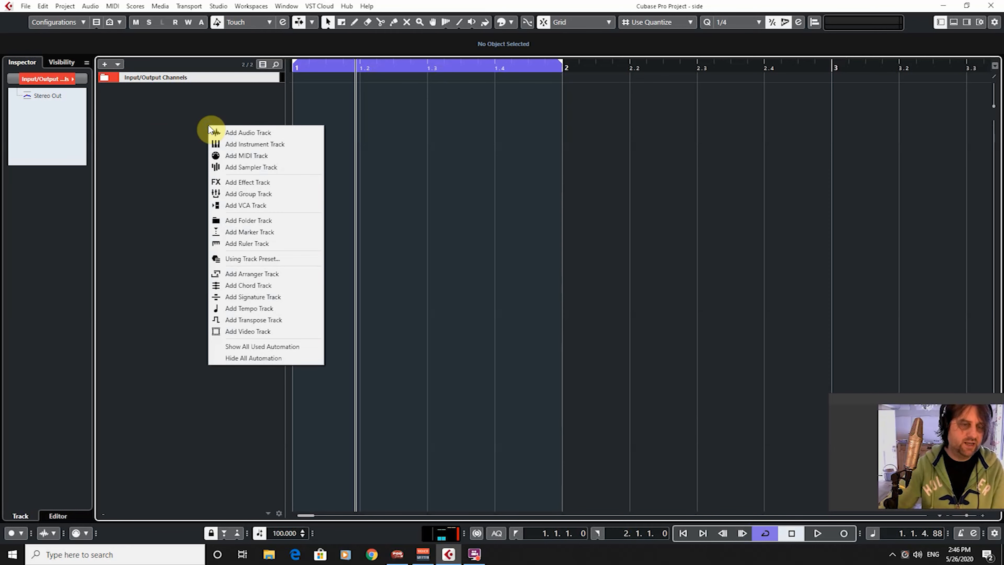
left_click(247, 144)
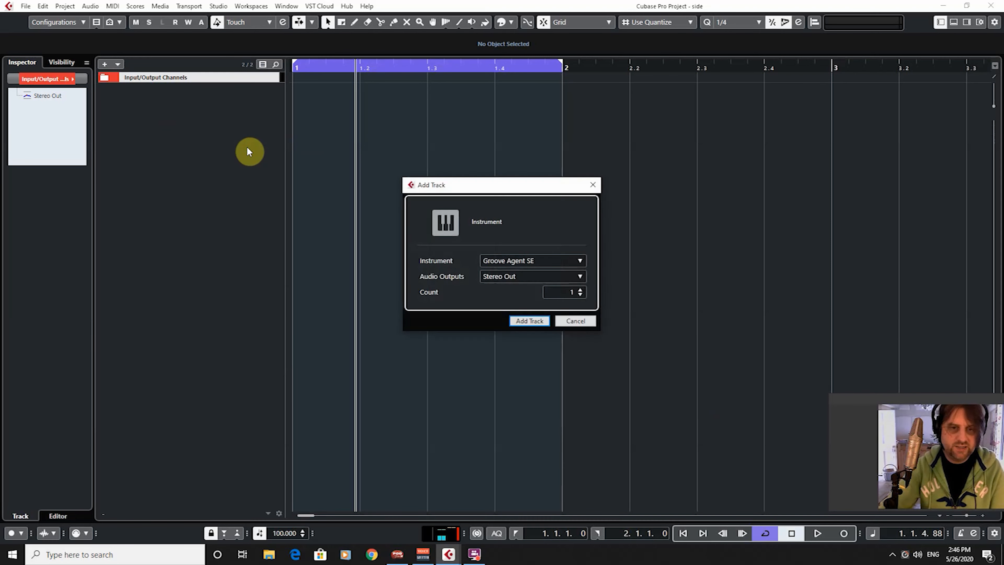
left_click(558, 262)
left_click(432, 327)
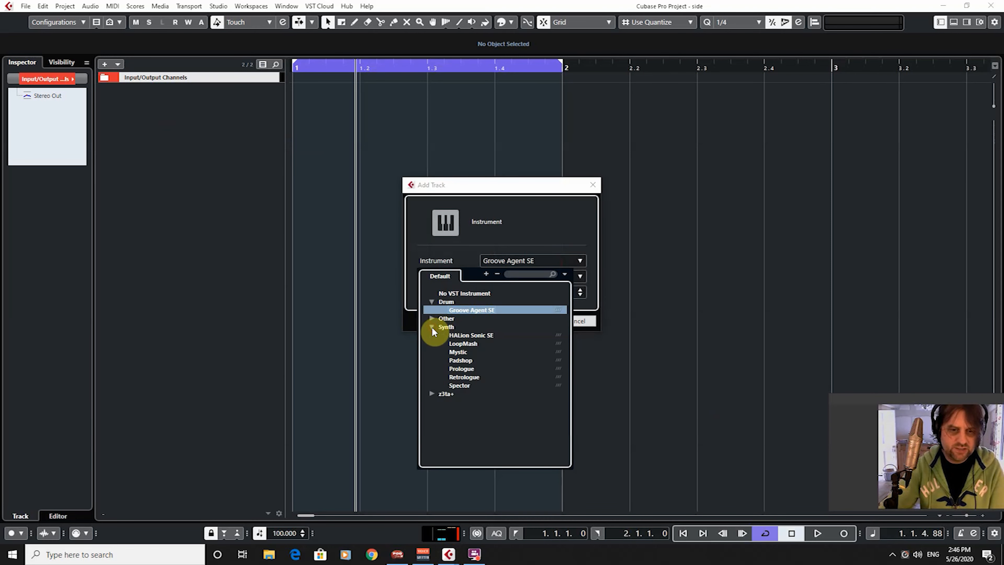
left_click(475, 377)
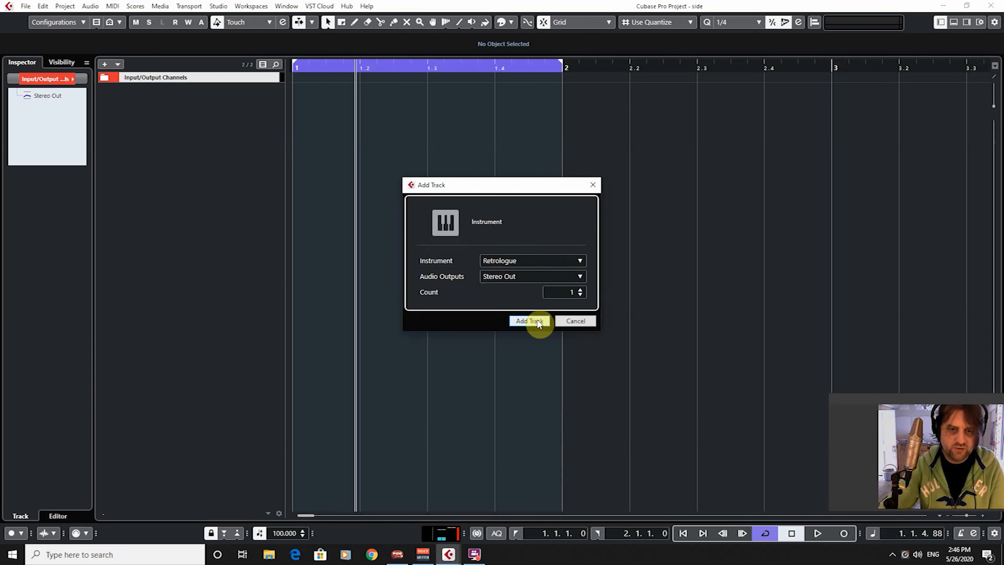
left_click(538, 321)
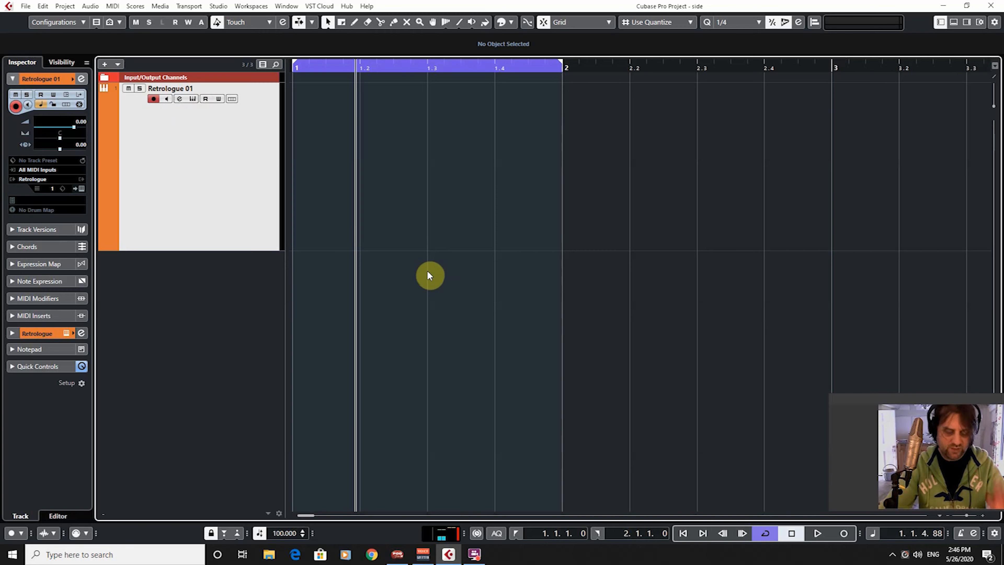
- Open the Retrologue instrument and load the Deep-Seated Bass preset
key("F11")
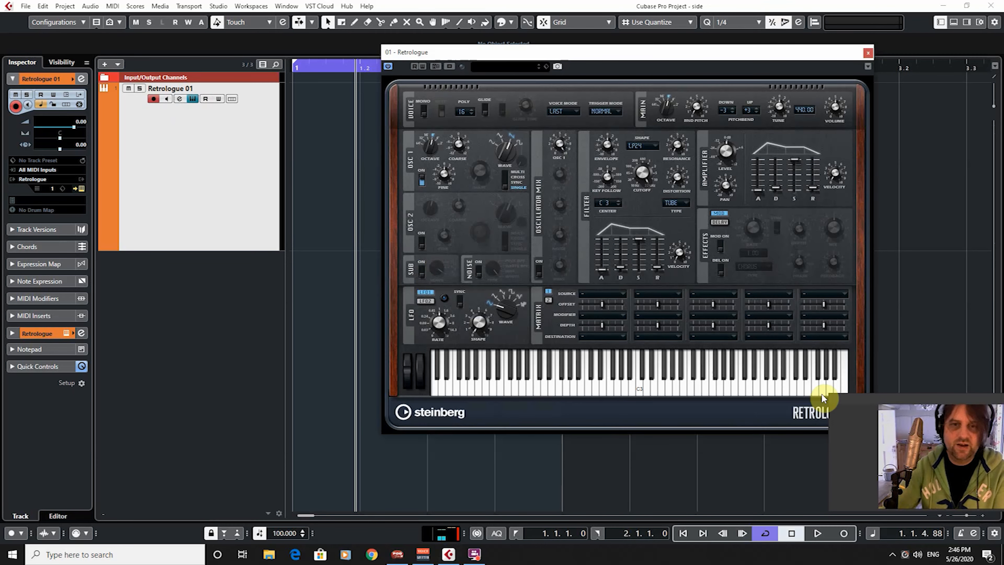
left_click(501, 67)
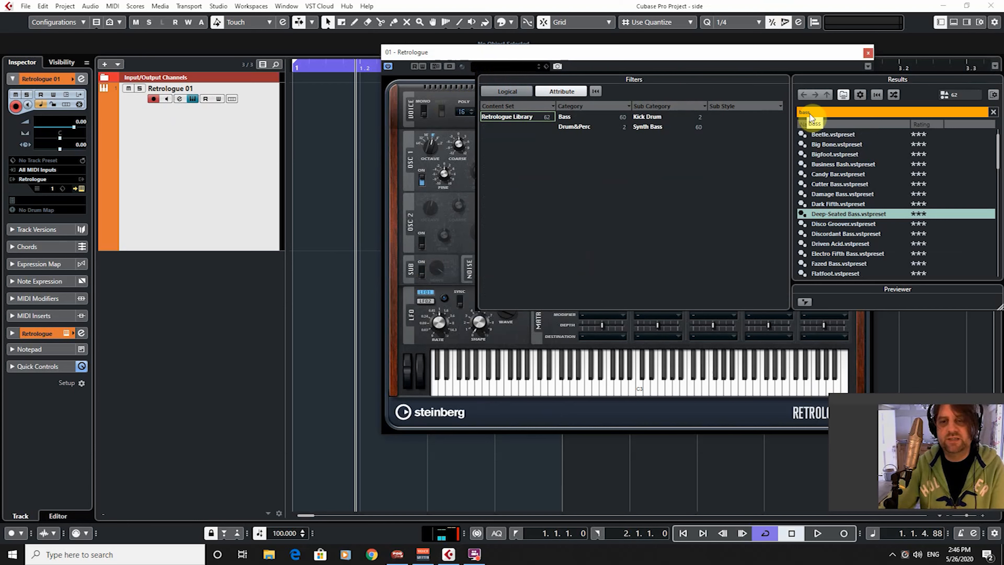
double_click(841, 215)
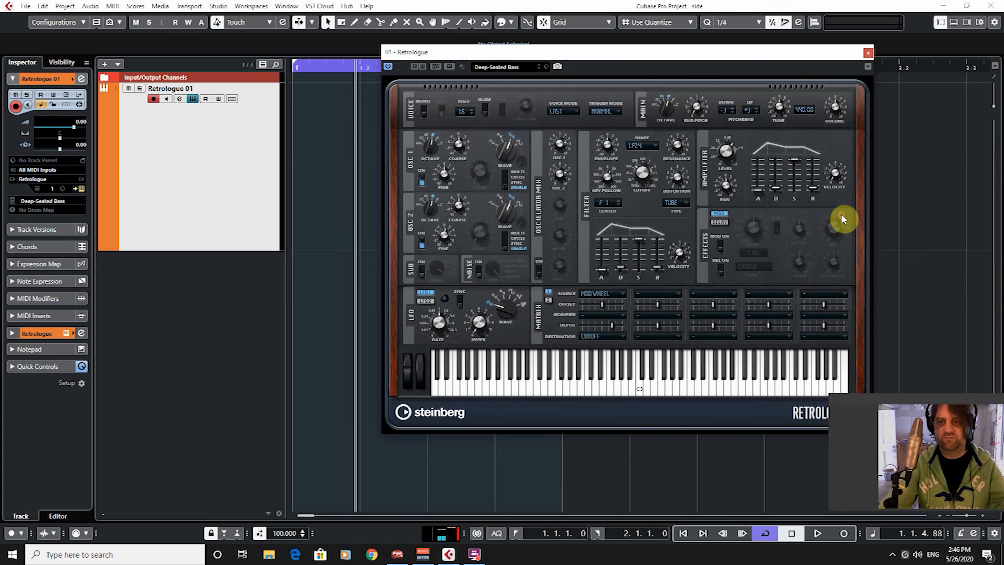
- Audition the bass preset with a few notes around C3 on the virtual keyboard, and close the instrument window
left_click(597, 385)
left_click(621, 387)
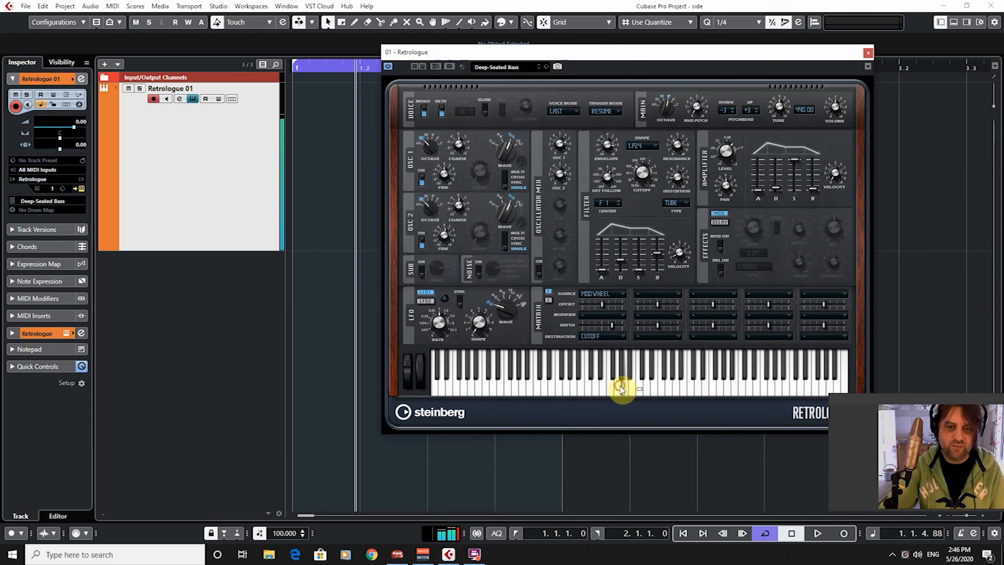
left_click(640, 386)
left_click(604, 387)
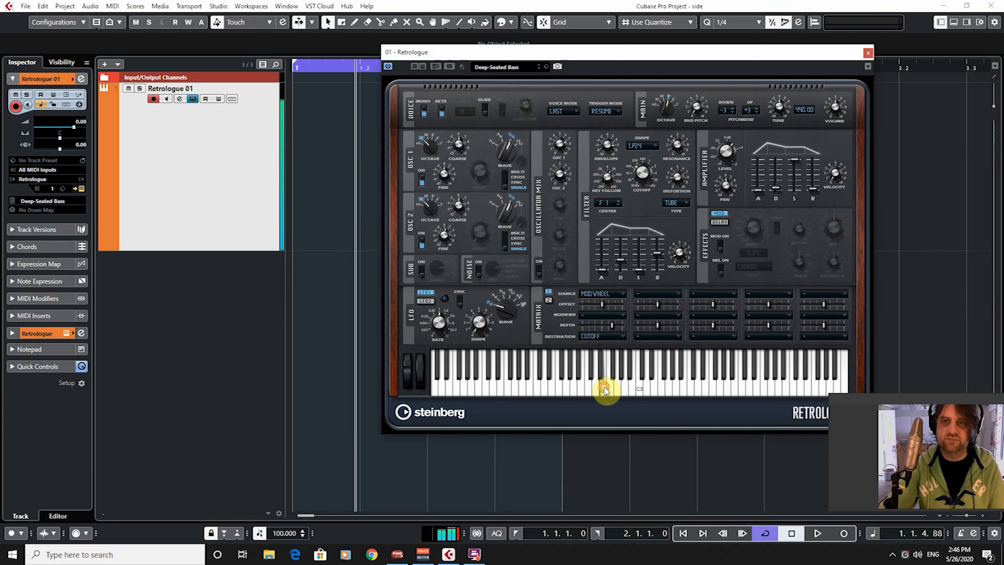
left_click(867, 53)
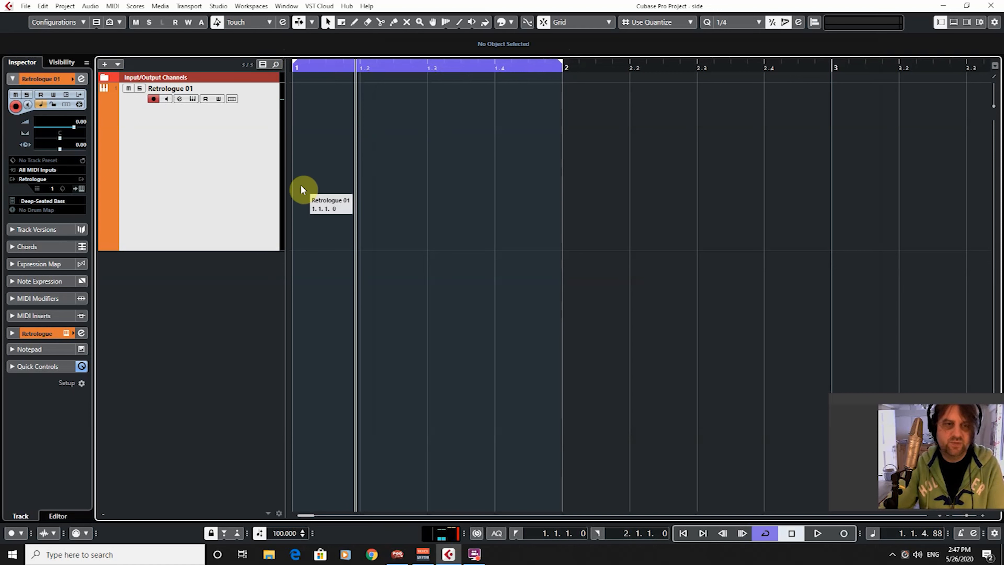
- Create a one-bar MIDI part in bar 1 of the Retrologue track and open it in a separate Key Editor window
double_click(372, 169)
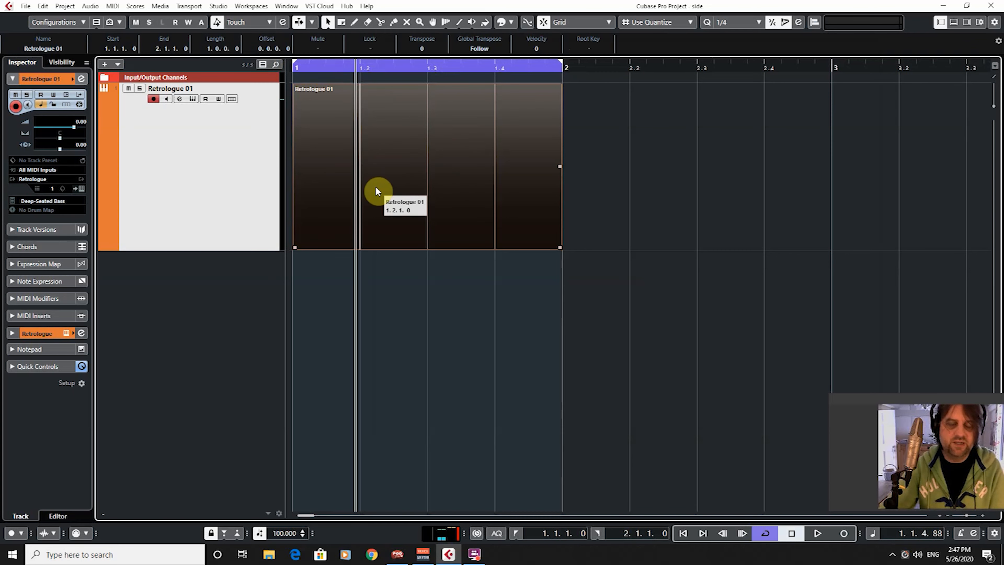
left_click(393, 191)
double_click(393, 191)
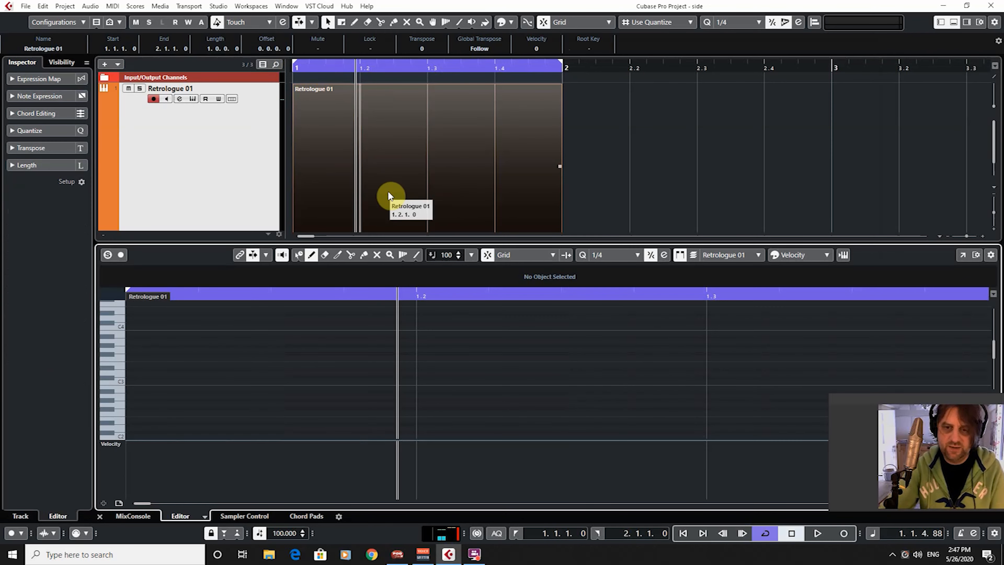
left_click(963, 255)
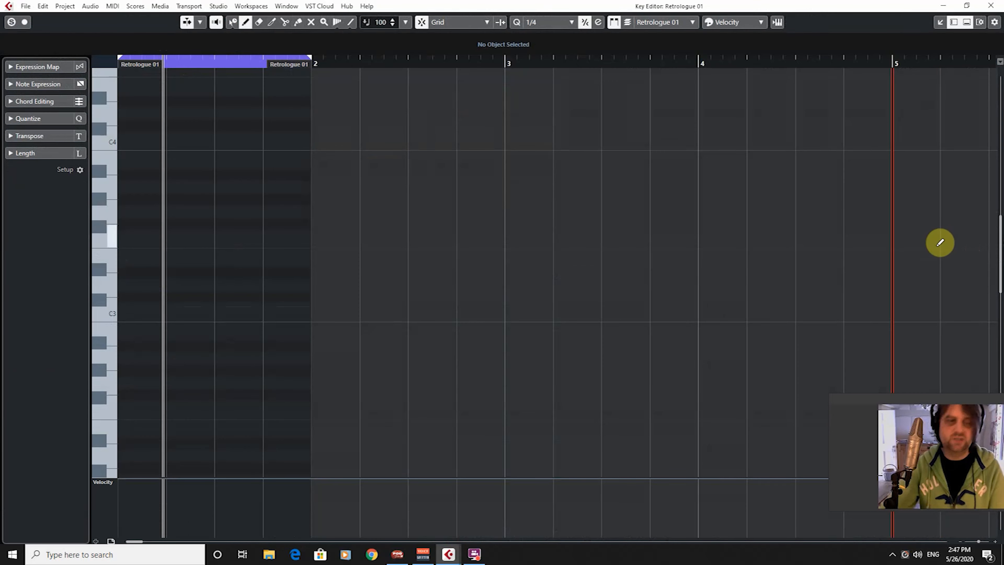
- Draw a C2 note spanning the whole of bar 1 in the Retrologue part and close the Key Editor window
scroll(148, 273, "down", 3)
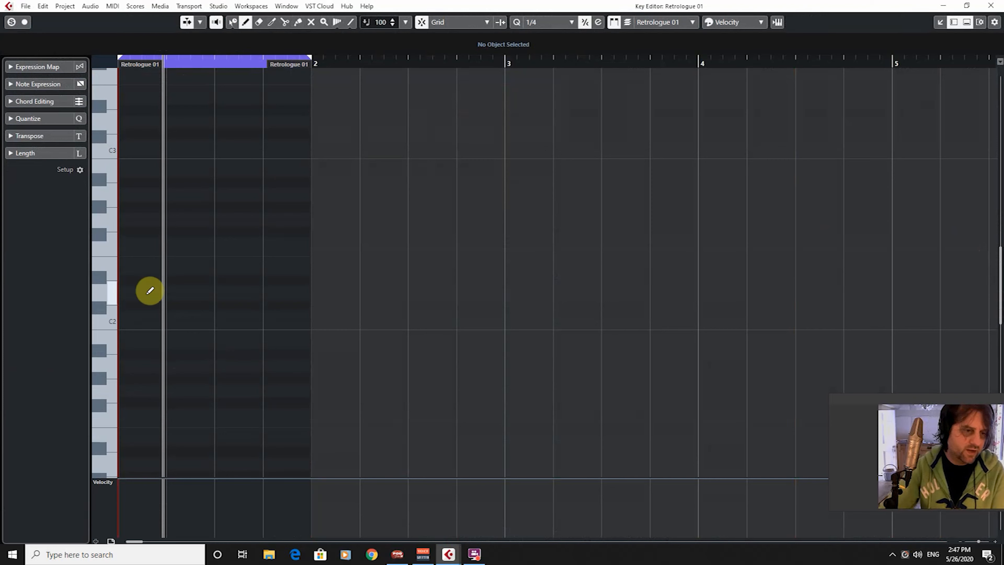
right_click(150, 315)
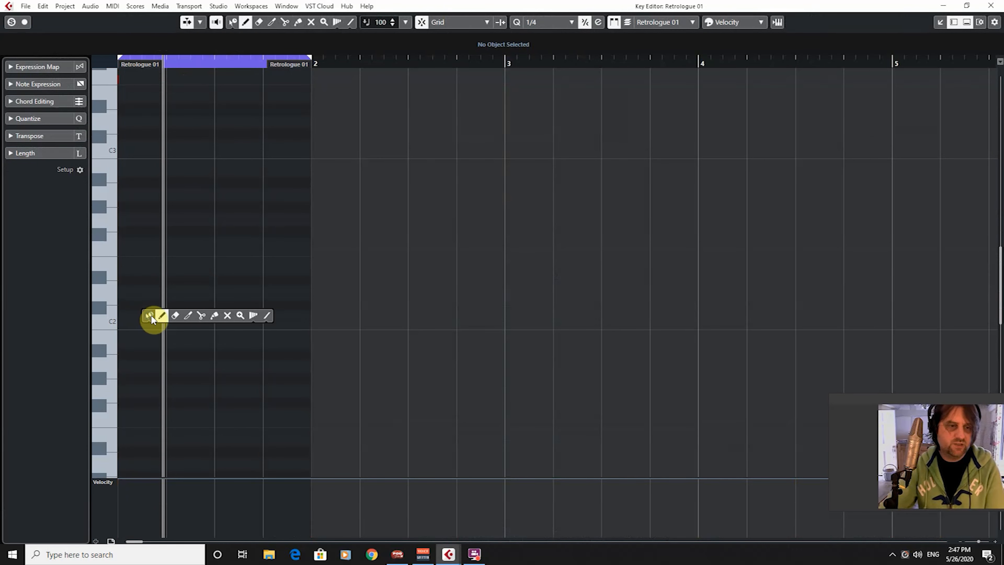
left_click(161, 315)
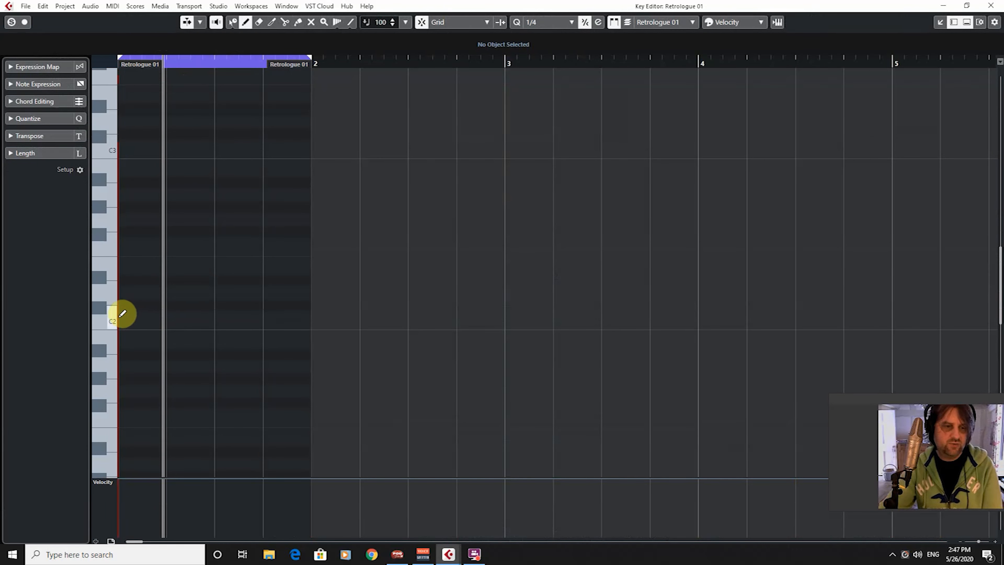
left_click_drag(120, 314, 310, 310)
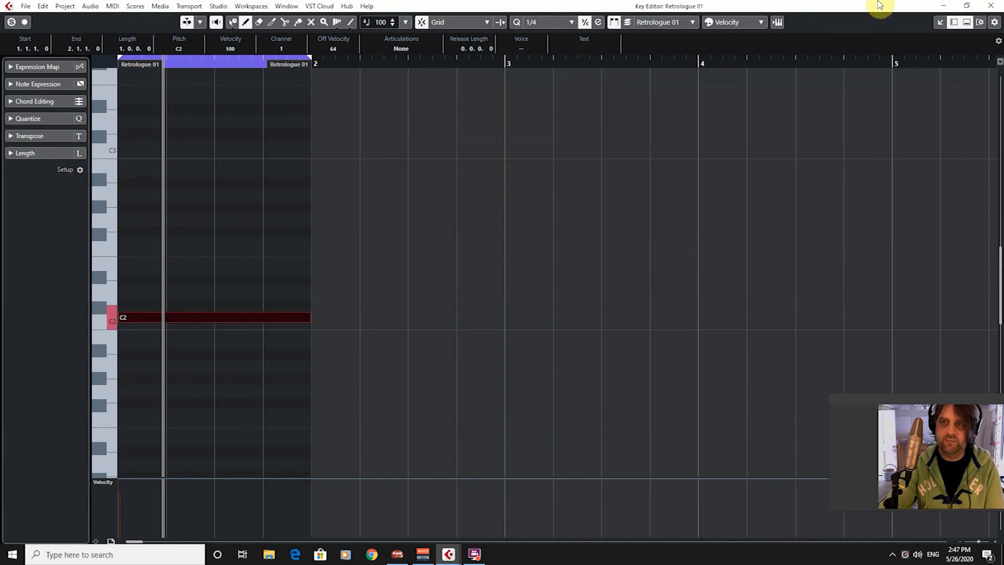
left_click(990, 6)
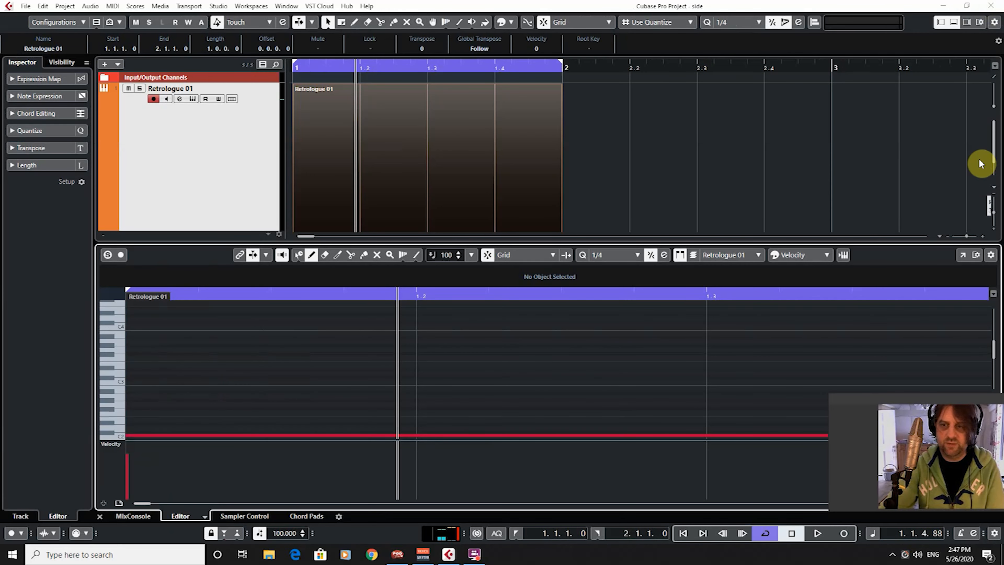
- Hide the lower editor zone and play back the looped bass note, stopping after a short listen
left_click(955, 23)
key("space")
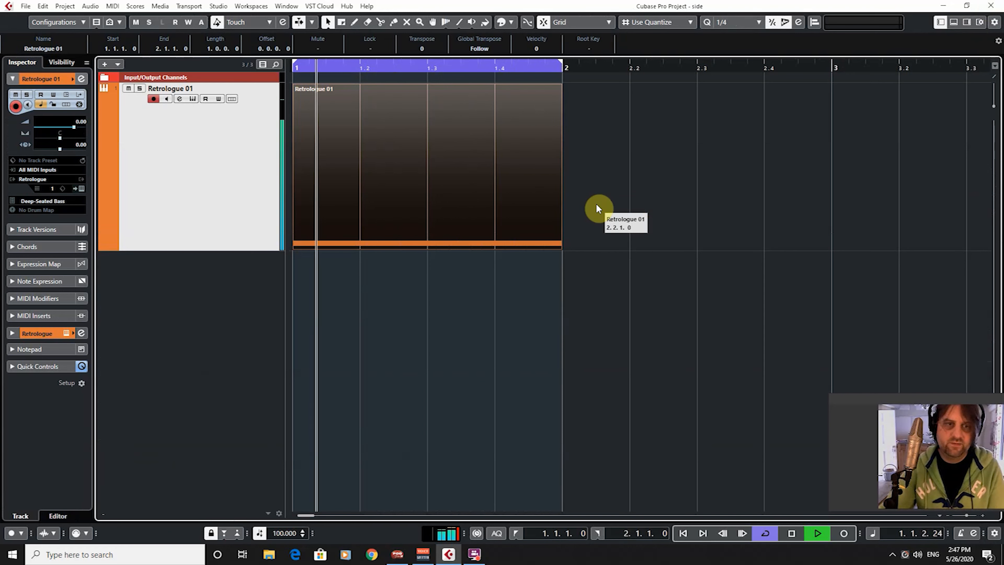
key("space")
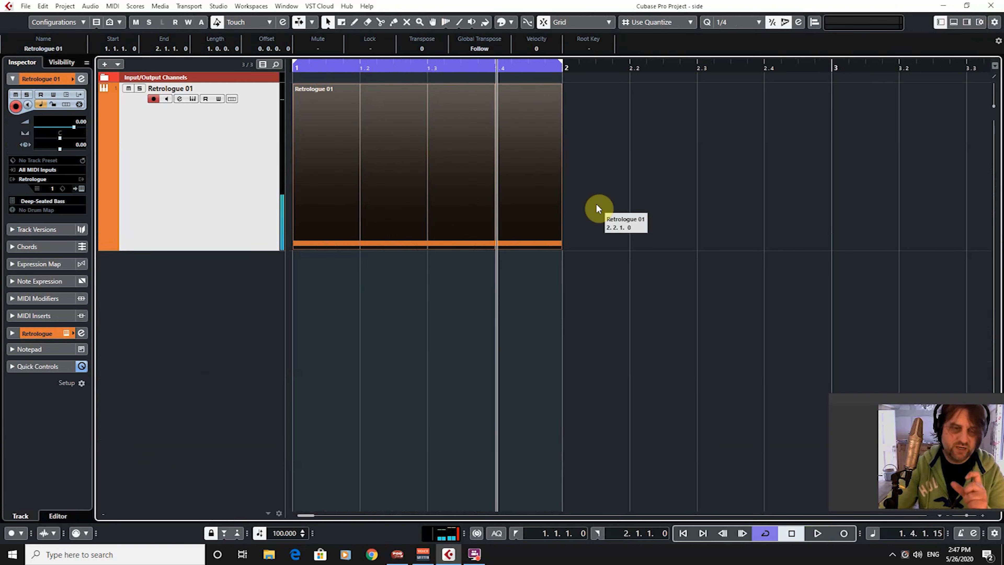
- Add a second instrument track using the Groove Agent SE drum instrument, routed to Stereo Out
right_click(200, 304)
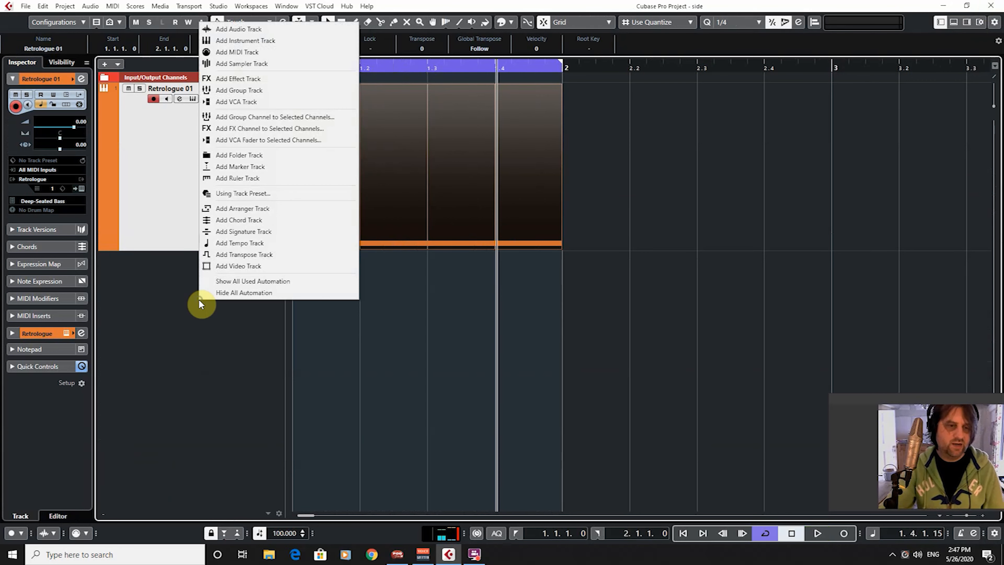
left_click(285, 41)
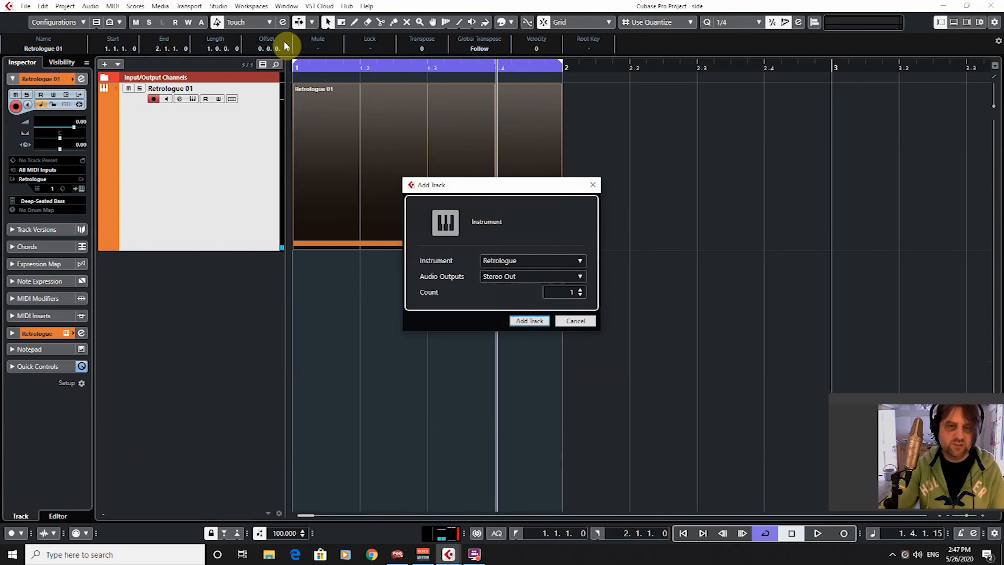
left_click(509, 262)
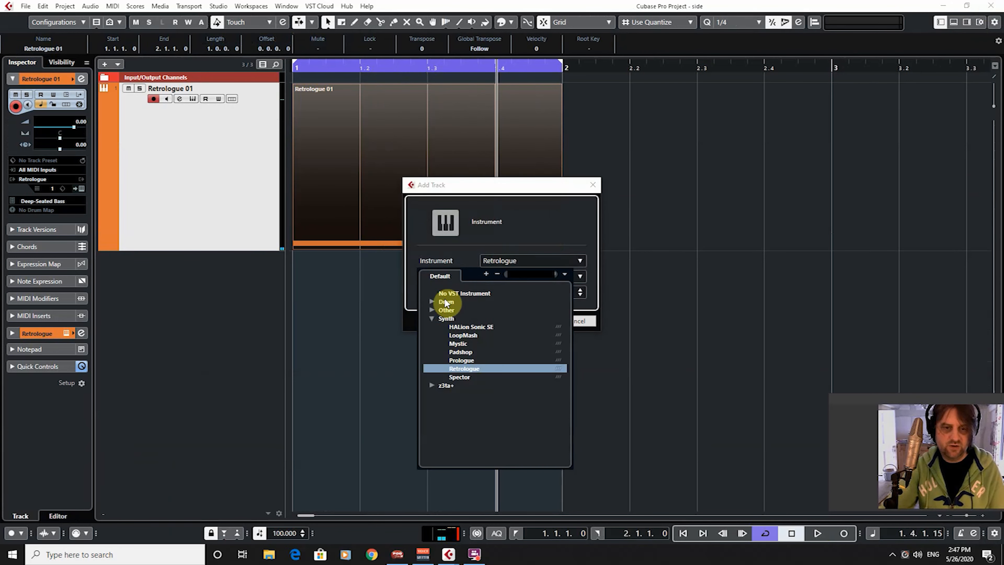
left_click(432, 302)
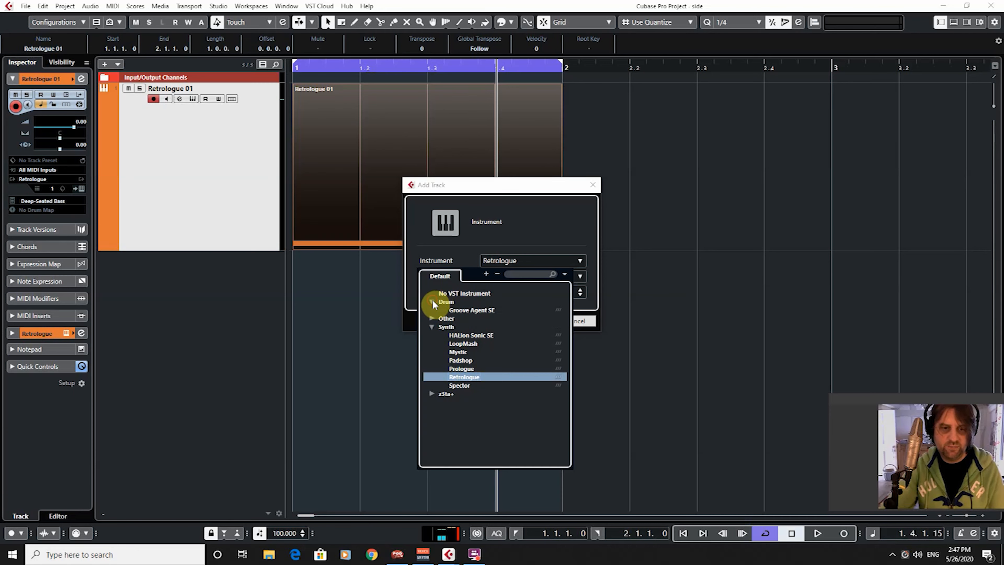
left_click(464, 312)
left_click(529, 320)
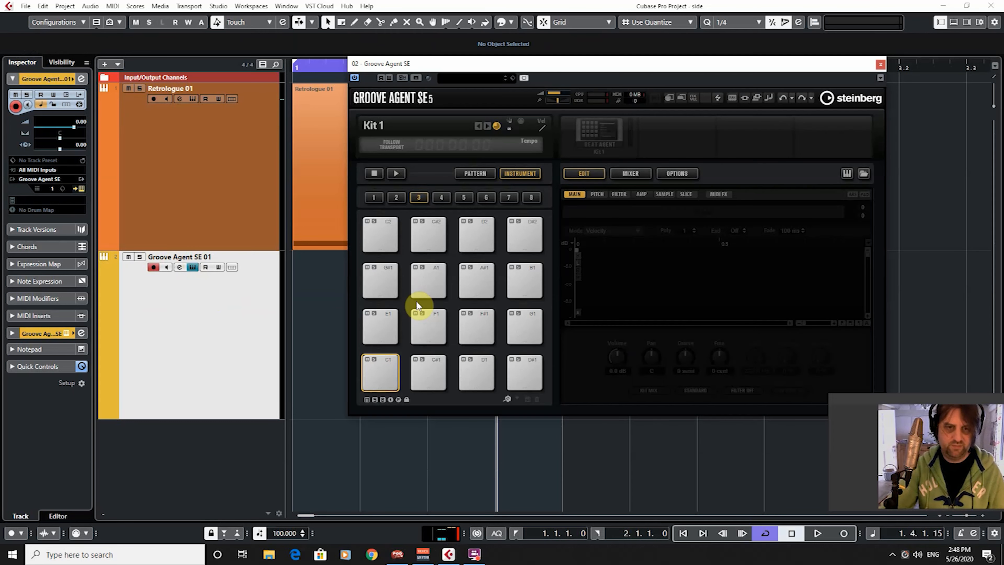
- Test the lower two rows of Groove Agent SE pads in Kit 1 for sound
left_click(381, 370)
left_click(413, 371)
left_click(466, 370)
left_click(514, 366)
left_click(523, 317)
left_click(475, 330)
left_click(415, 333)
left_click(383, 332)
left_click(382, 374)
left_click(436, 376)
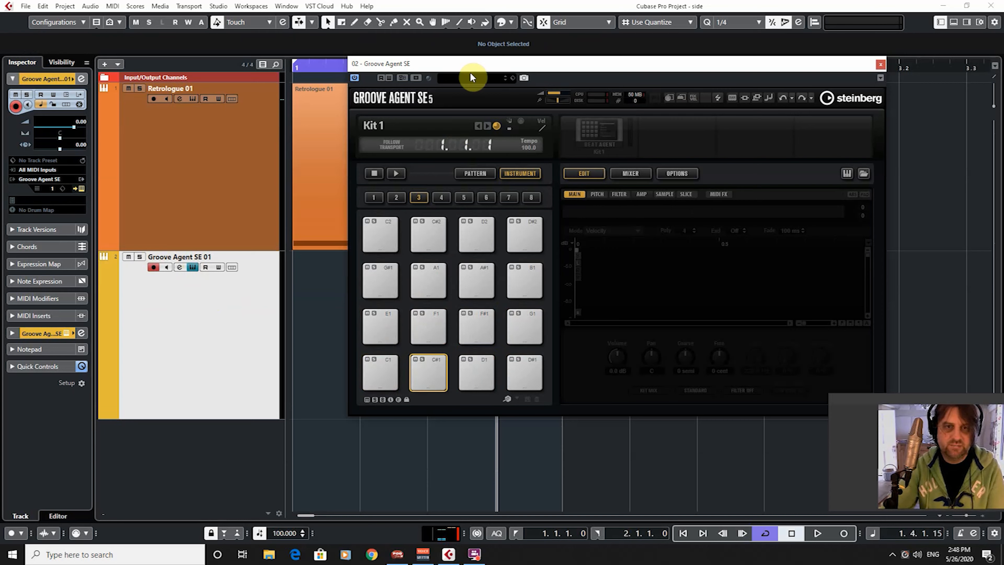
- Load the Vintage Kit 2 preset into Groove Agent SE and audition its kick pad on C1 repeatedly
left_click(475, 77)
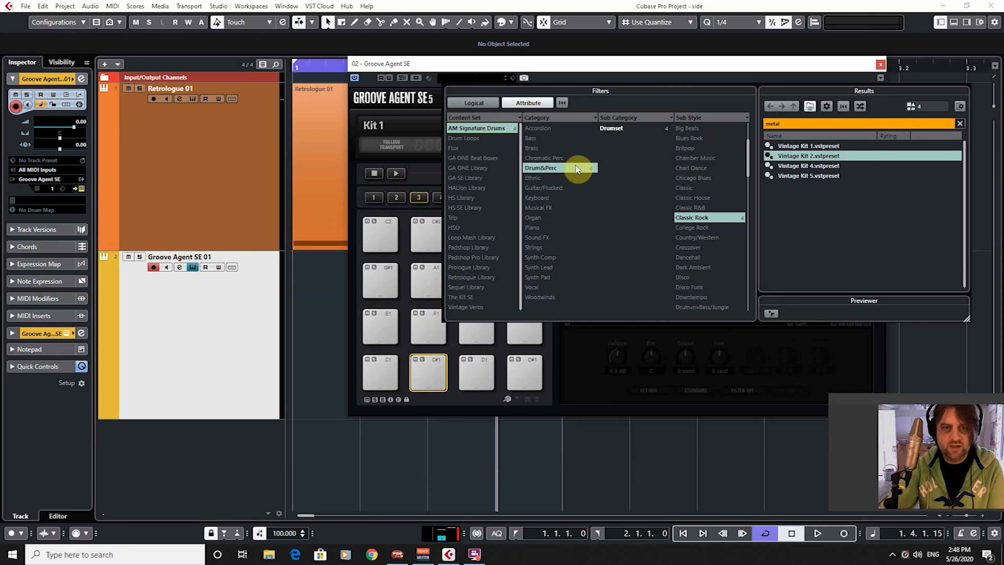
double_click(793, 158)
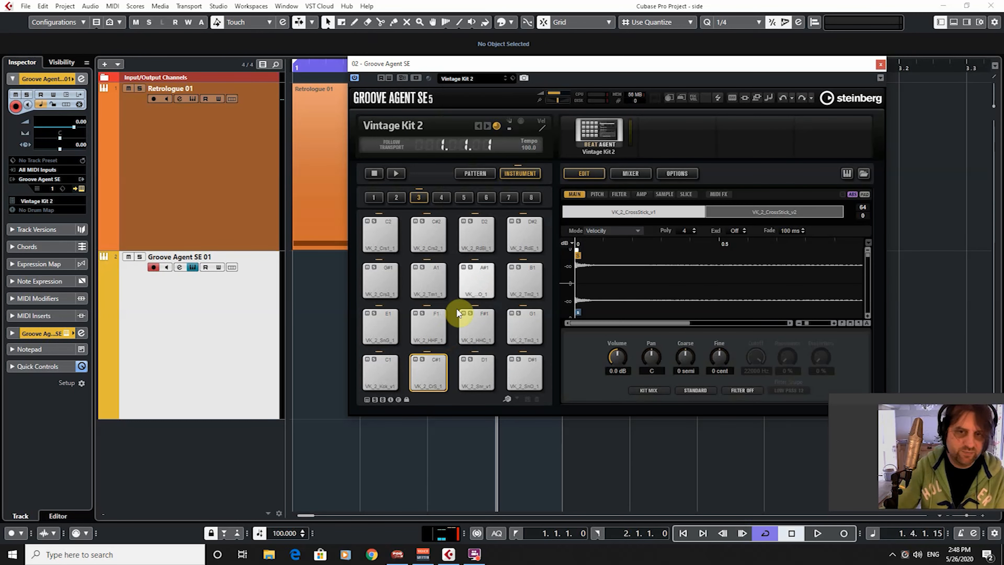
left_click(384, 374)
left_click(388, 374)
left_click(388, 375)
left_click(388, 375)
left_click(387, 375)
left_click(388, 375)
left_click(388, 375)
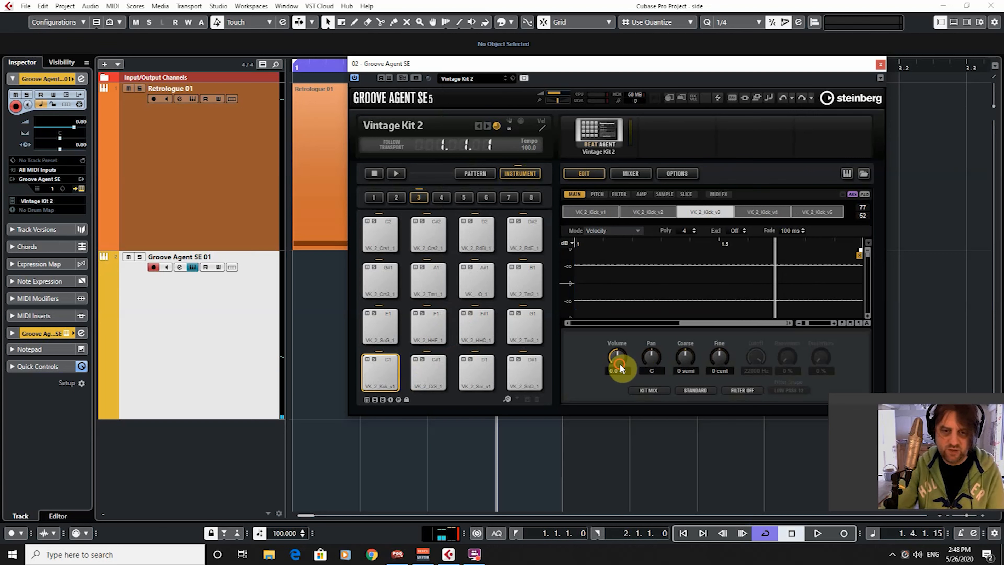
- Raise the C1 kick pad's volume to 12.0 dB, audition it, and close the Groove Agent SE window
left_click_drag(623, 354, 626, 281)
left_click(389, 375)
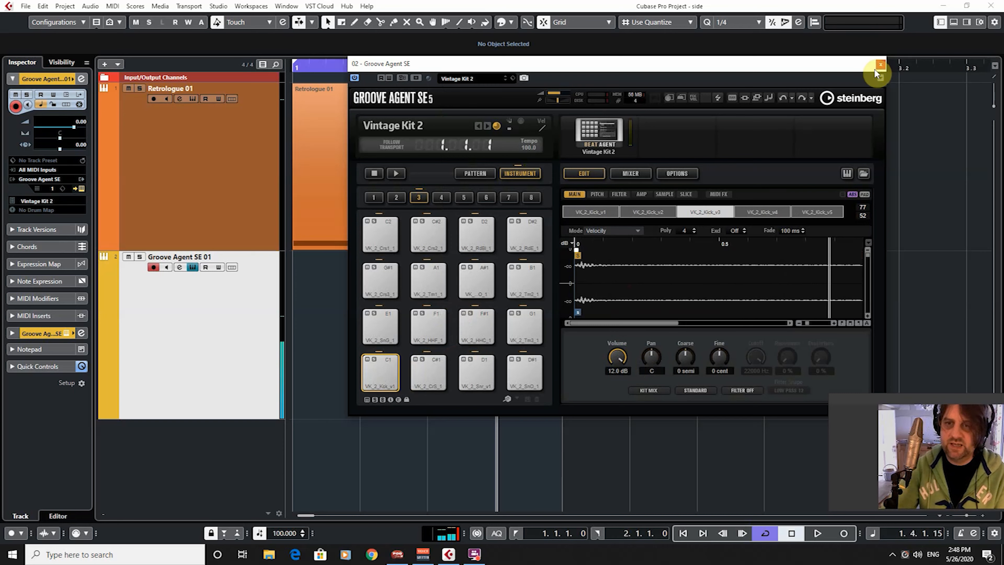
left_click(881, 64)
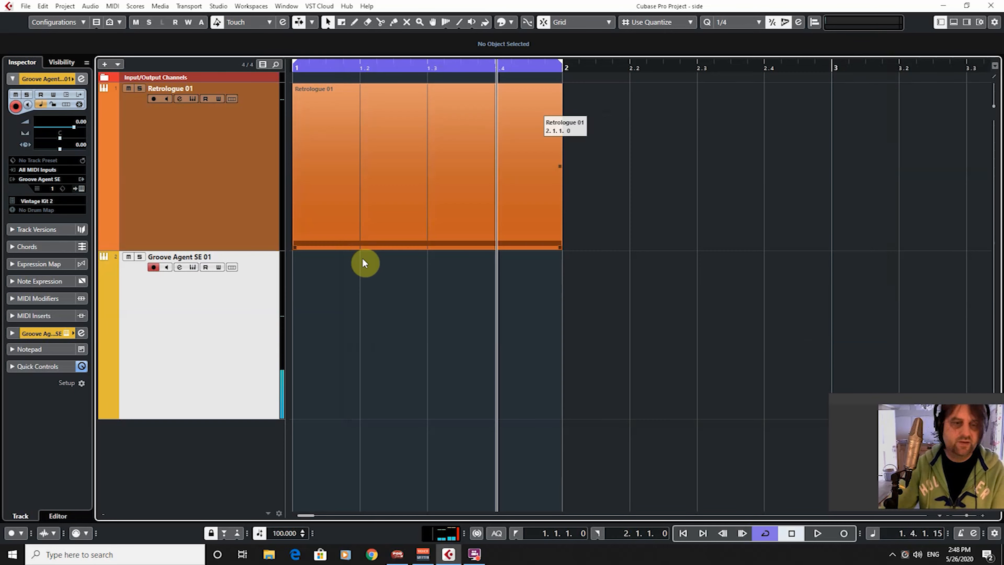
- Create a one-bar MIDI part in bar 1 of the Groove Agent SE track and open it in a separate Key Editor window
double_click(354, 344)
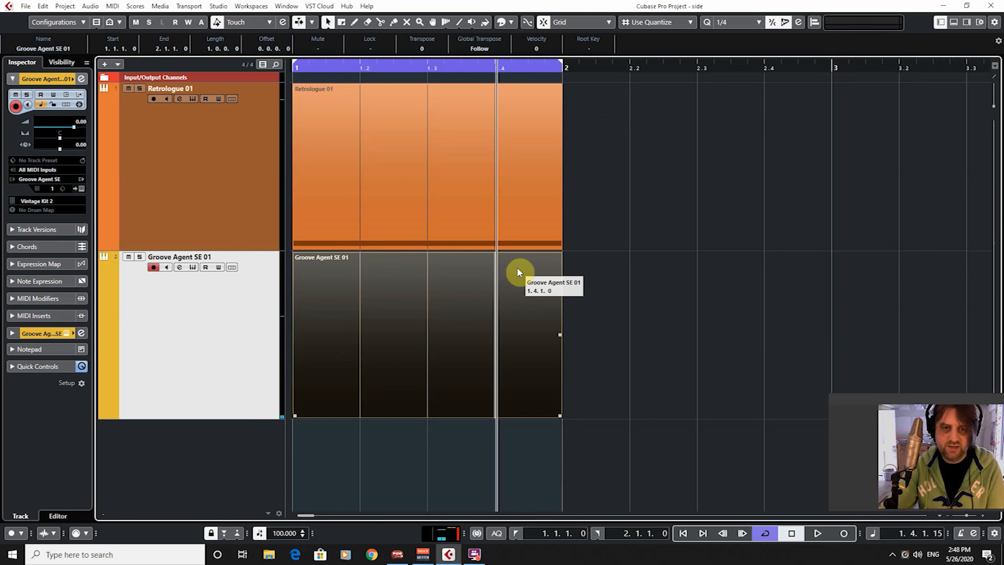
double_click(415, 334)
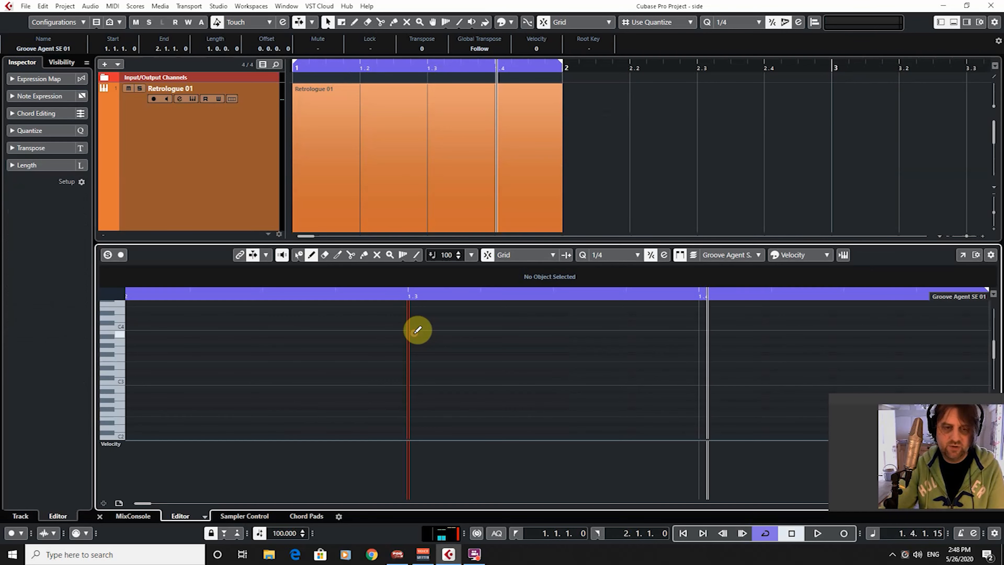
left_click(966, 256)
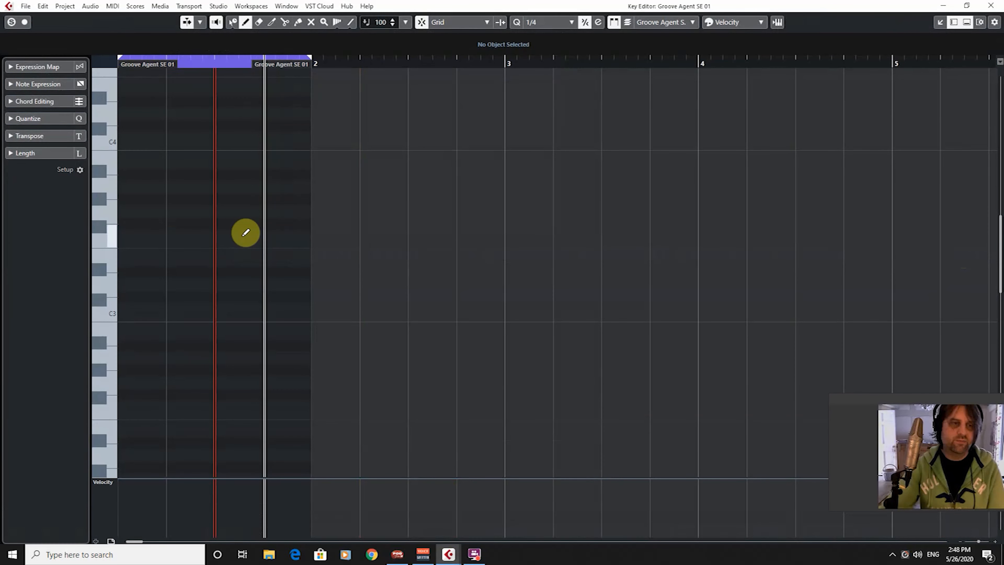
- Set the Key Editor's quantize value to 1/1
scroll(245, 233, "down", 5)
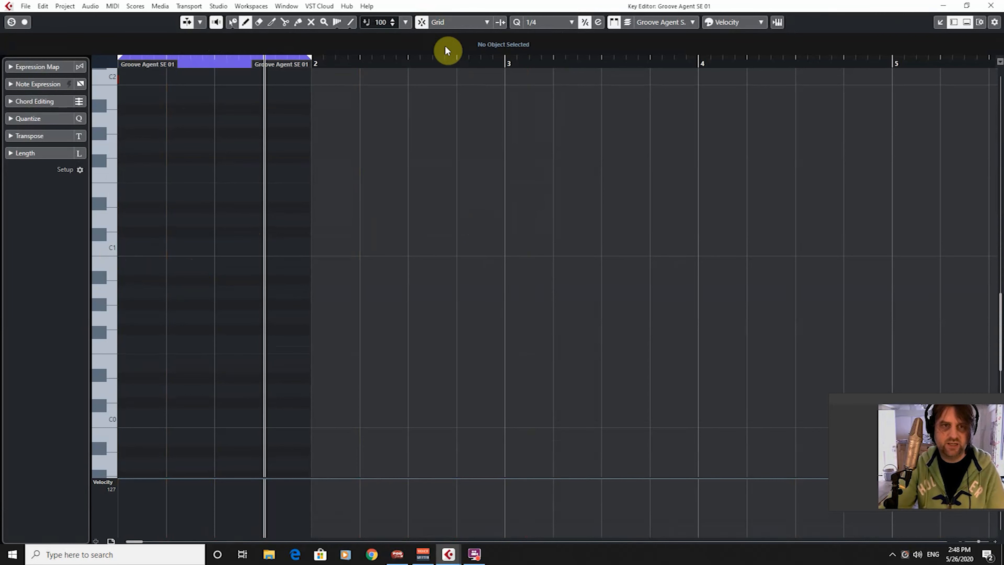
left_click(422, 22)
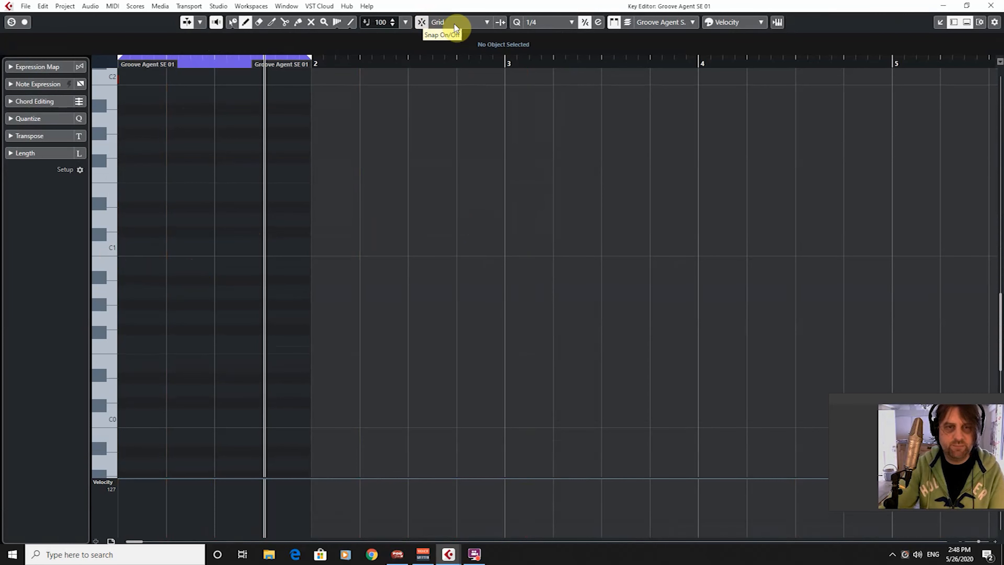
left_click(562, 21)
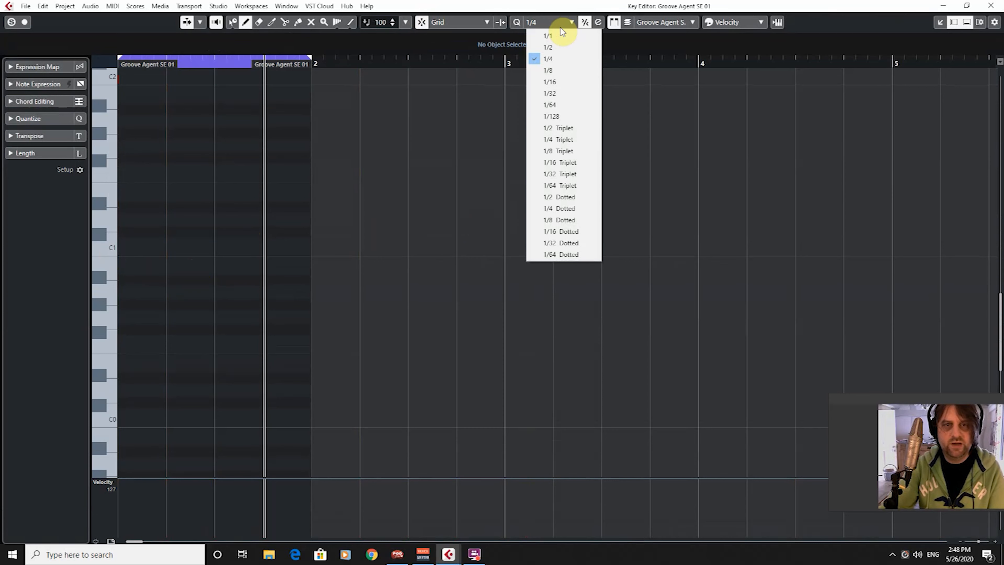
left_click(559, 35)
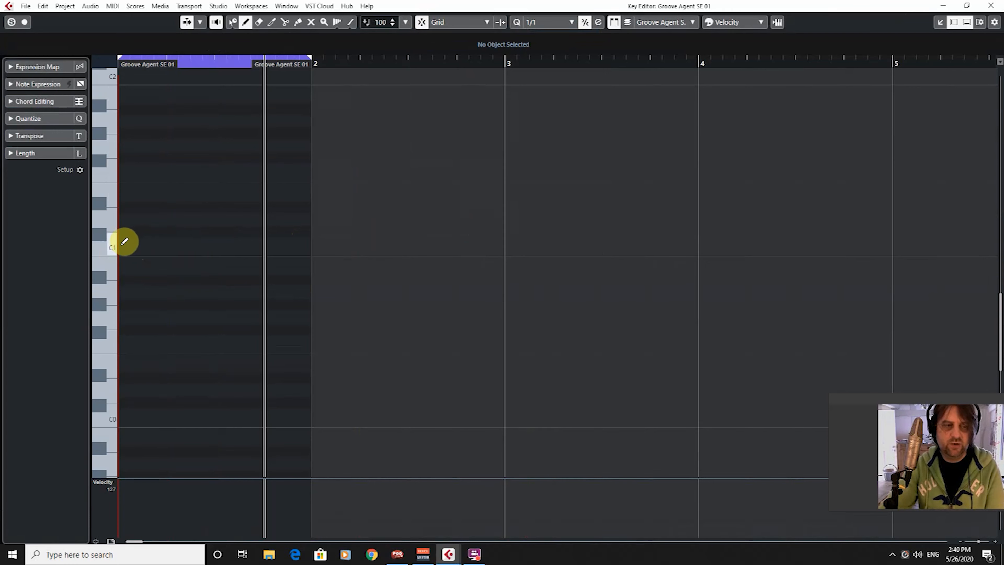
- Set the quantize value to 1/4 and draw a C1 kick note on each of the four beats of bar 1
left_click(571, 24)
left_click(551, 57)
left_click(123, 243)
left_click(170, 243)
left_click(218, 242)
left_click(268, 242)
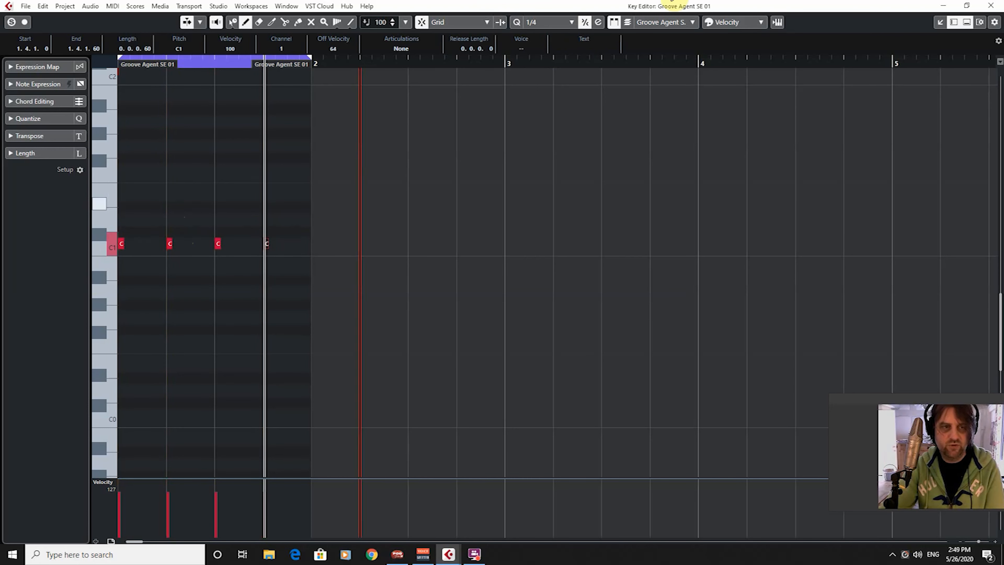
- Close the Key Editor and hide the lower zone to show both tracks in full, and play the loop briefly
left_click(991, 6)
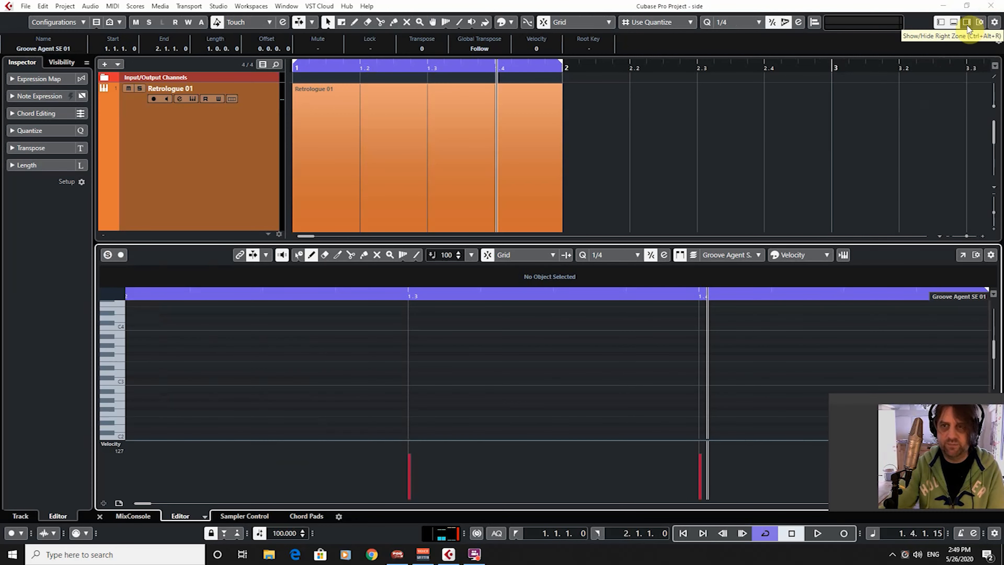
left_click(954, 23)
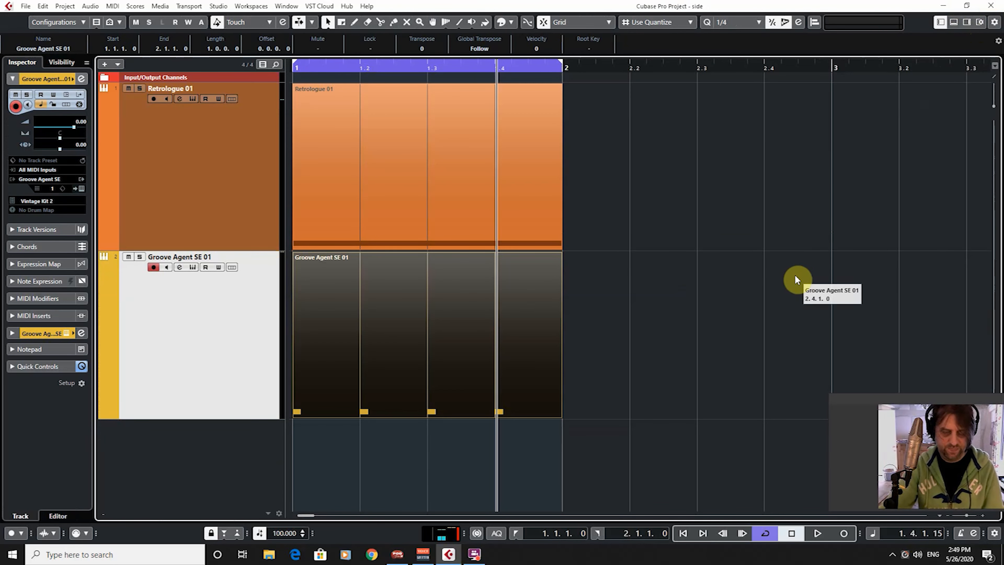
key("space")
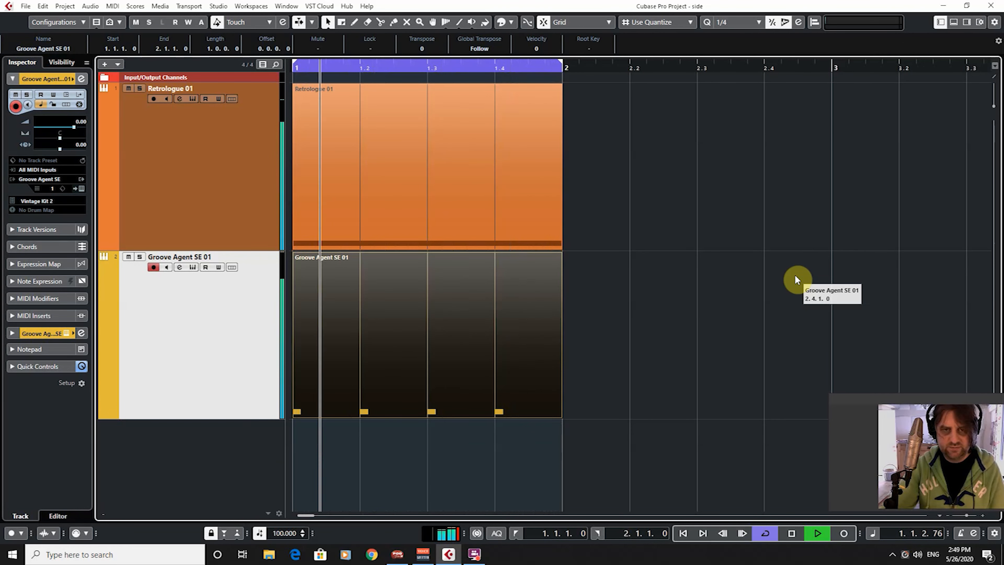
key("space")
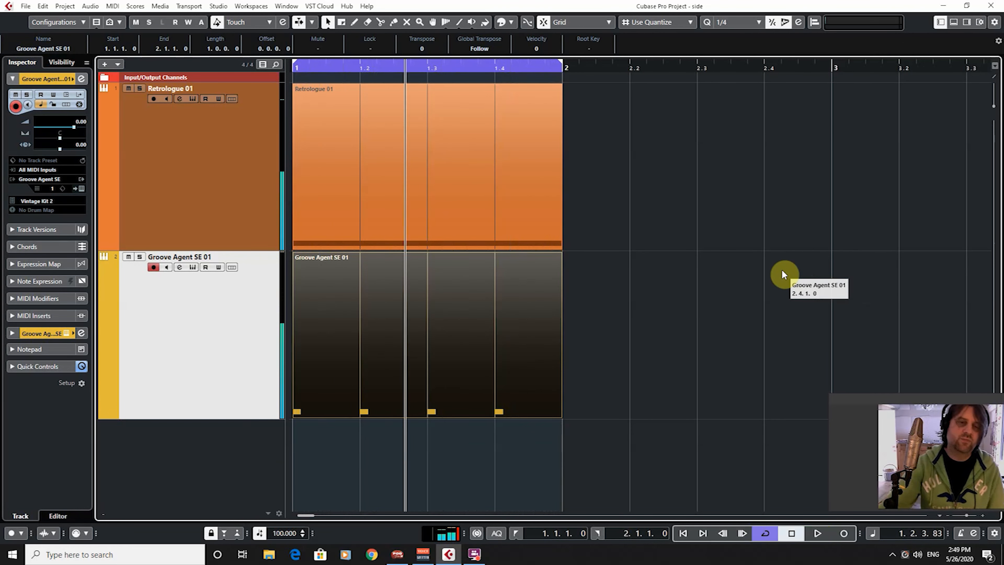
- Insert the Dynamics Compressor in the first insert slot of the Retrologue 01 channel and open its plug-in window
left_click(213, 192)
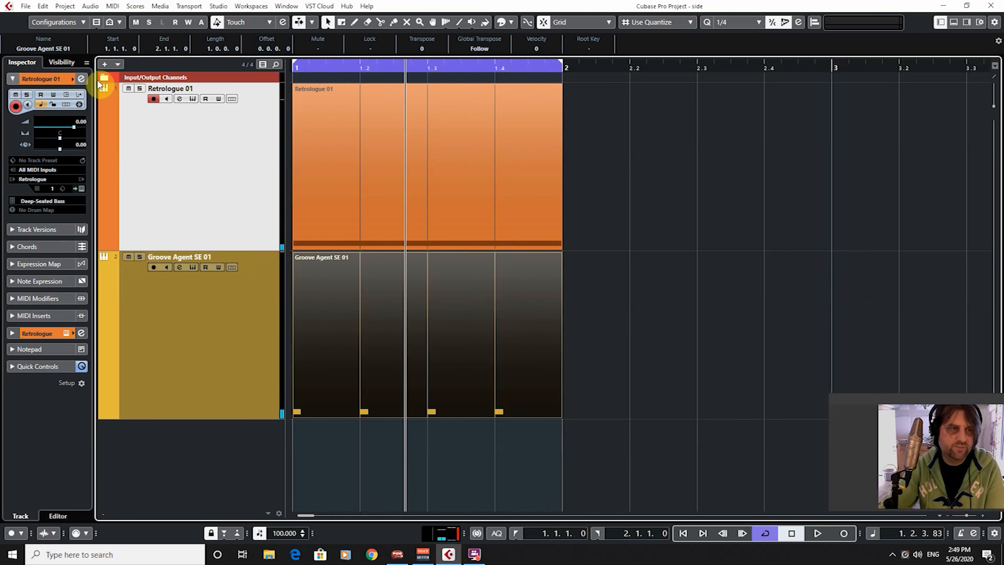
left_click(82, 79)
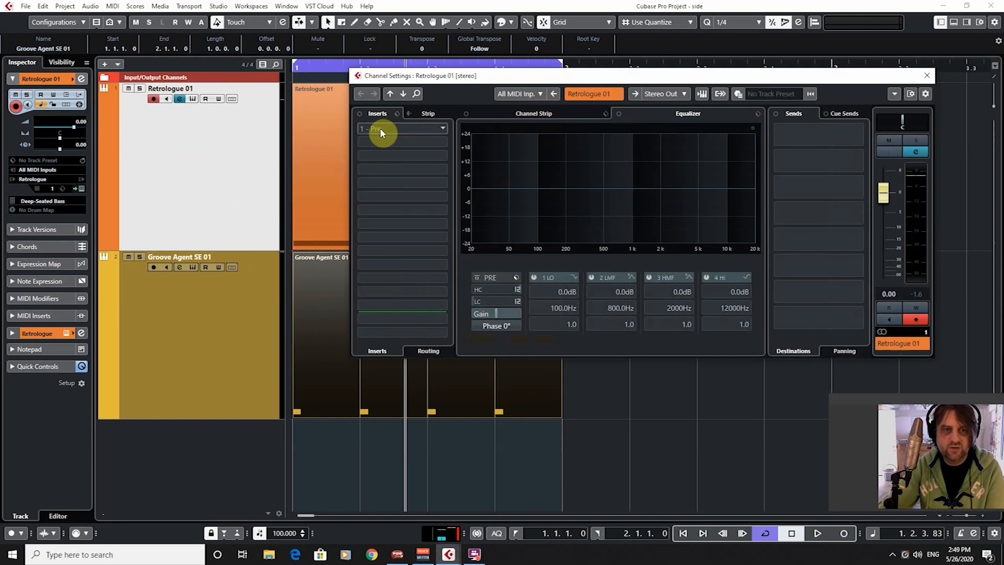
left_click(440, 129)
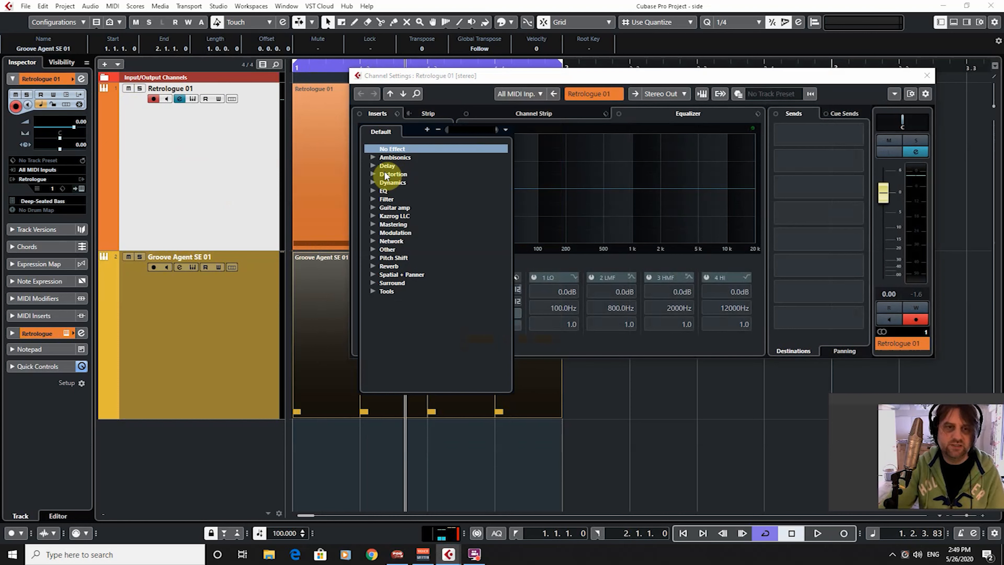
left_click(373, 182)
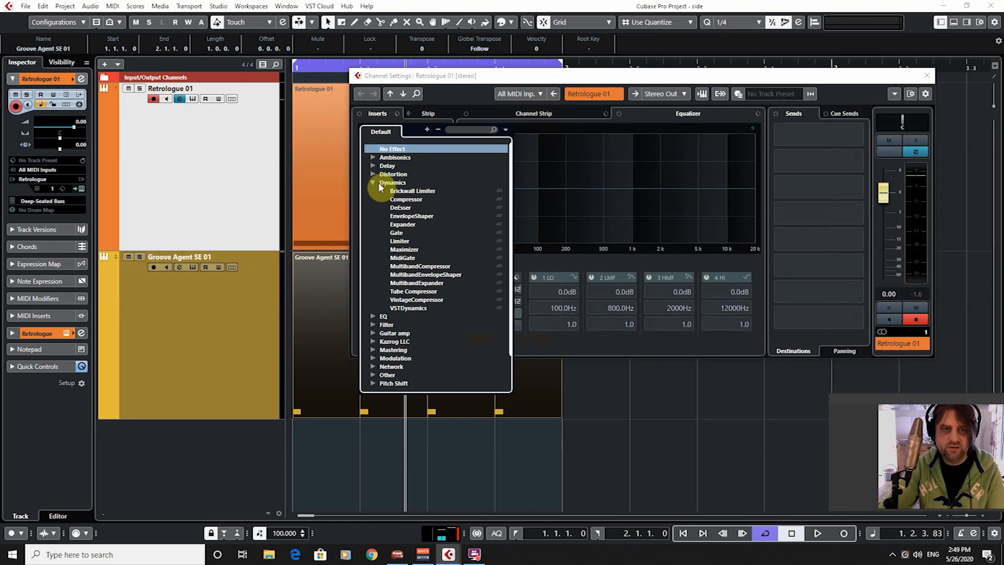
left_click(411, 198)
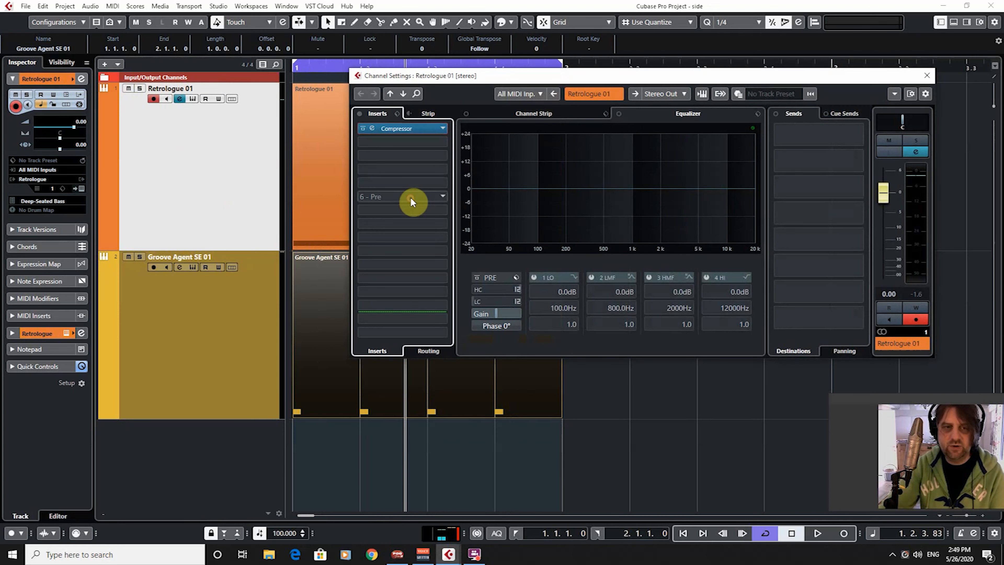
left_click(372, 128)
left_click_drag(673, 138, 666, 86)
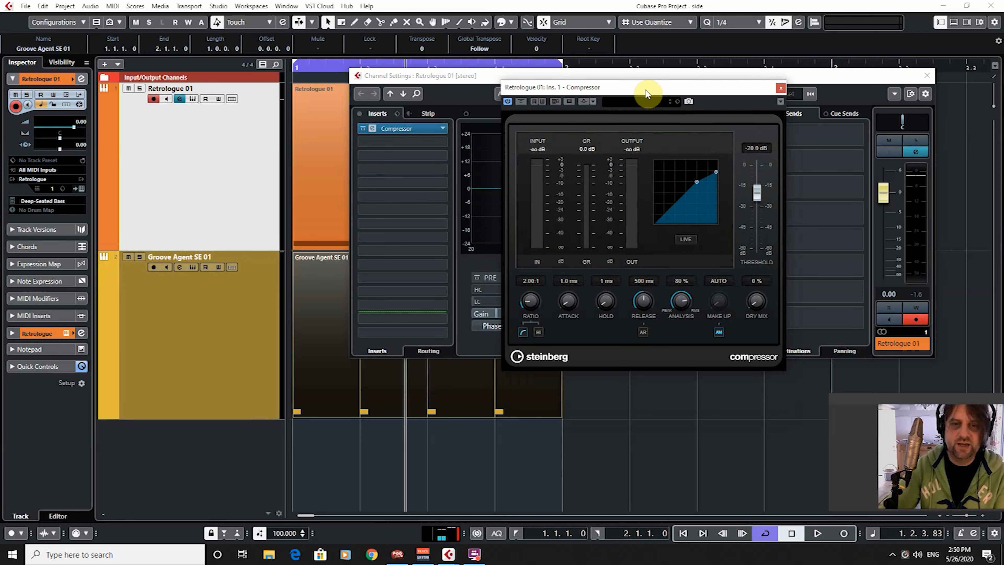
- Activate the Compressor's side-chain and add Groove Agent SE 01 as its side-chain input
left_click(583, 99)
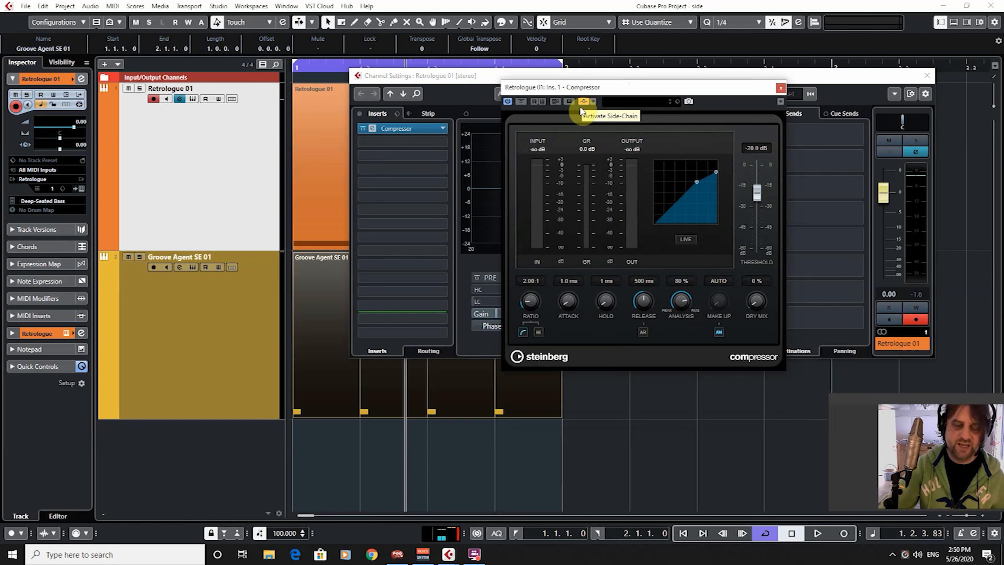
left_click(593, 102)
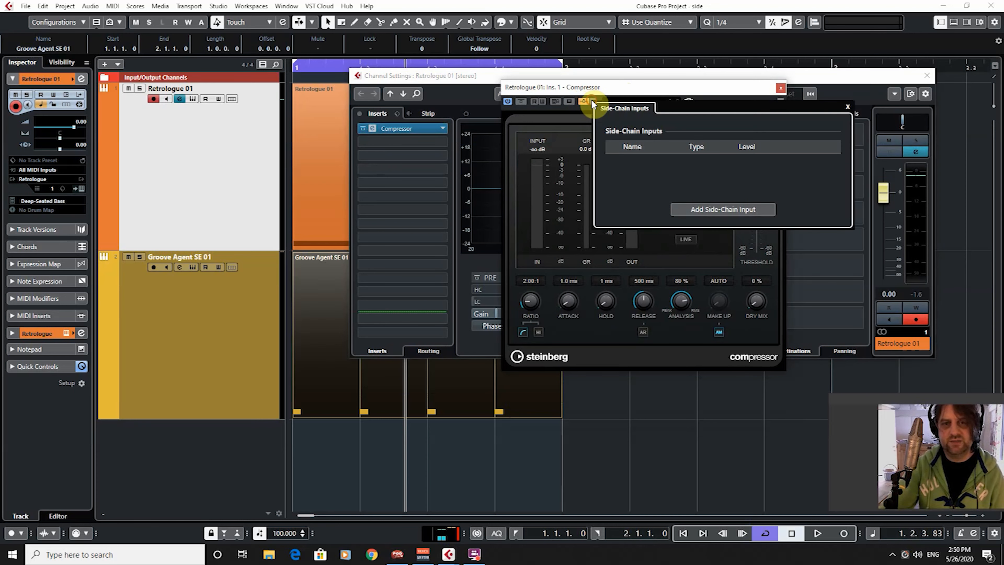
left_click(694, 209)
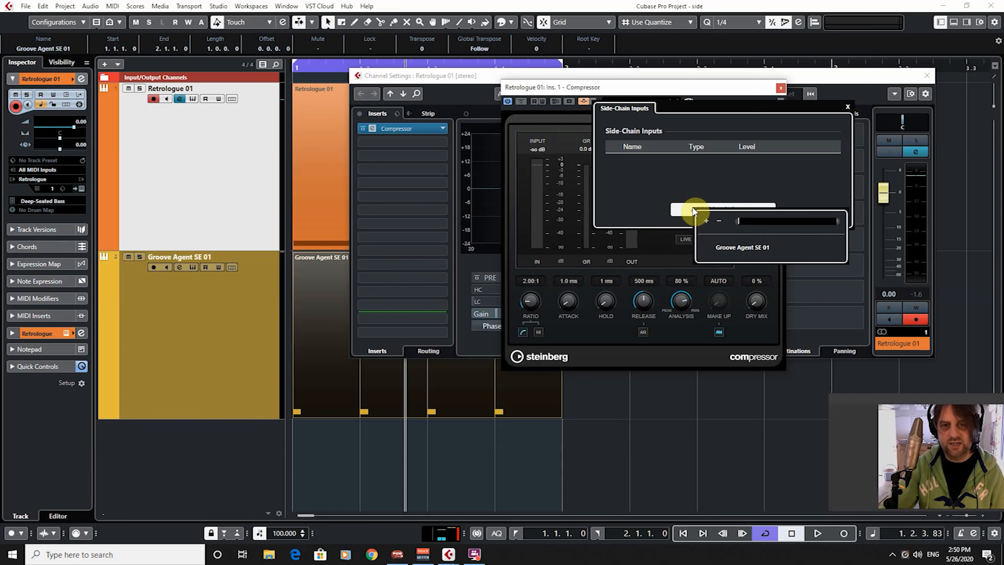
left_click(761, 248)
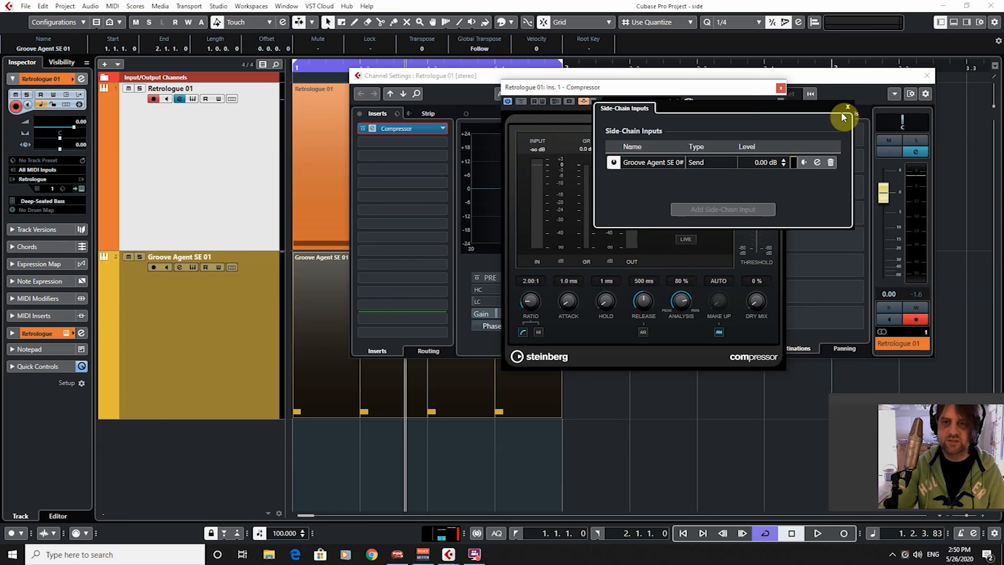
left_click(847, 105)
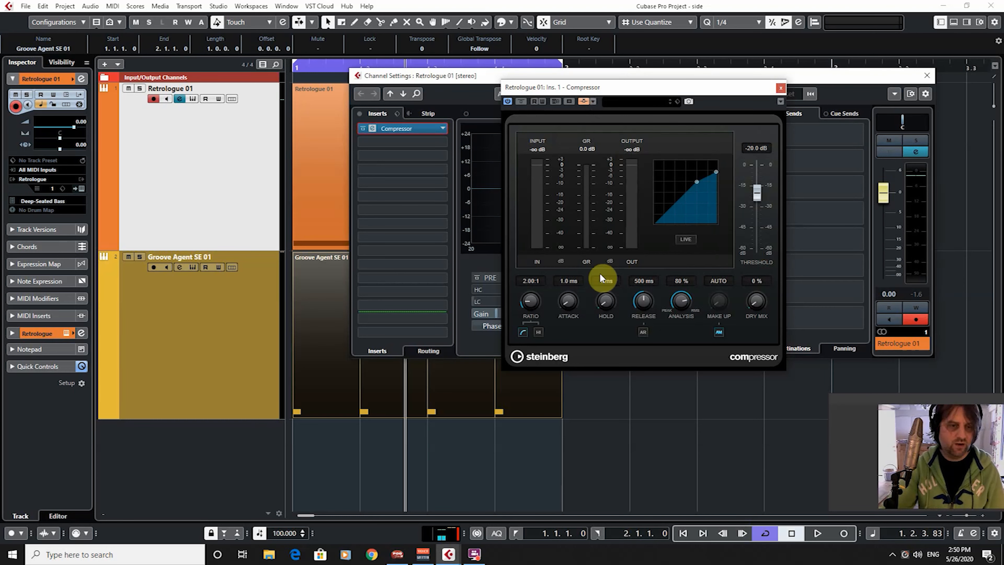
- While the loop plays, set the Compressor's threshold to -49.2 dB, ratio to 8.00:1 and release to about 431 ms
key("space")
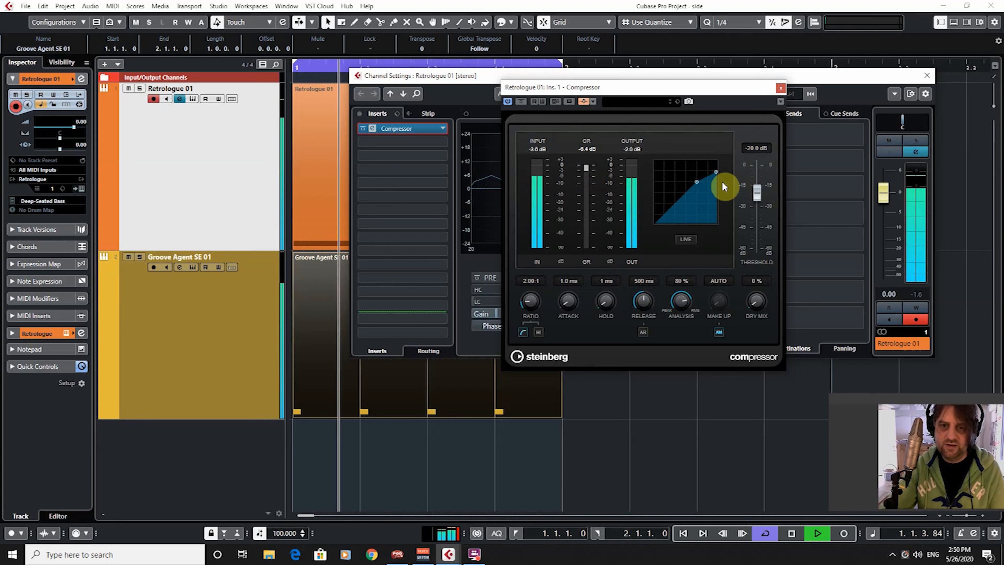
left_click_drag(716, 170, 682, 213)
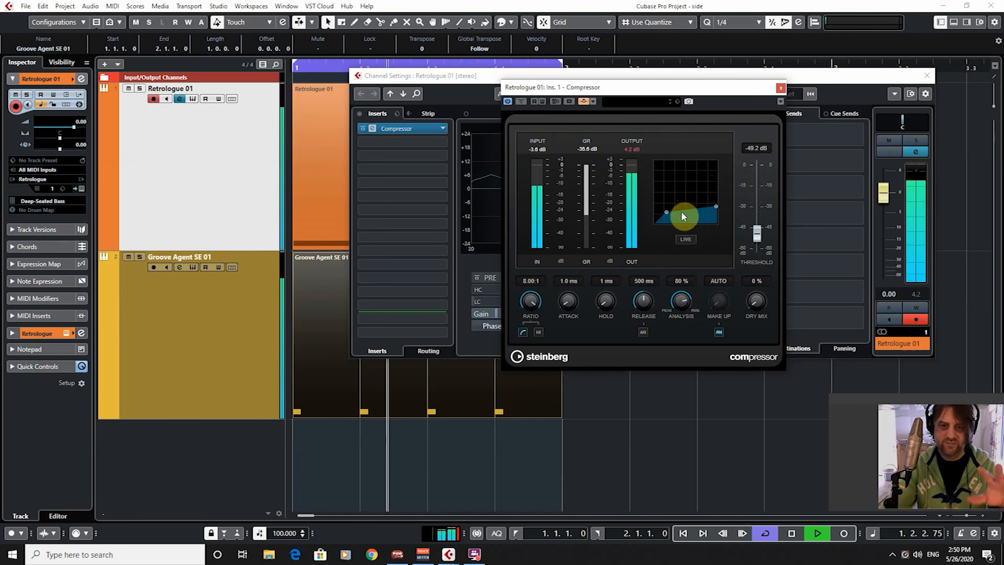
mouse_move(640, 302)
left_mouse_down()
mouse_move(634, 316)
mouse_move(646, 299)
left_mouse_up()
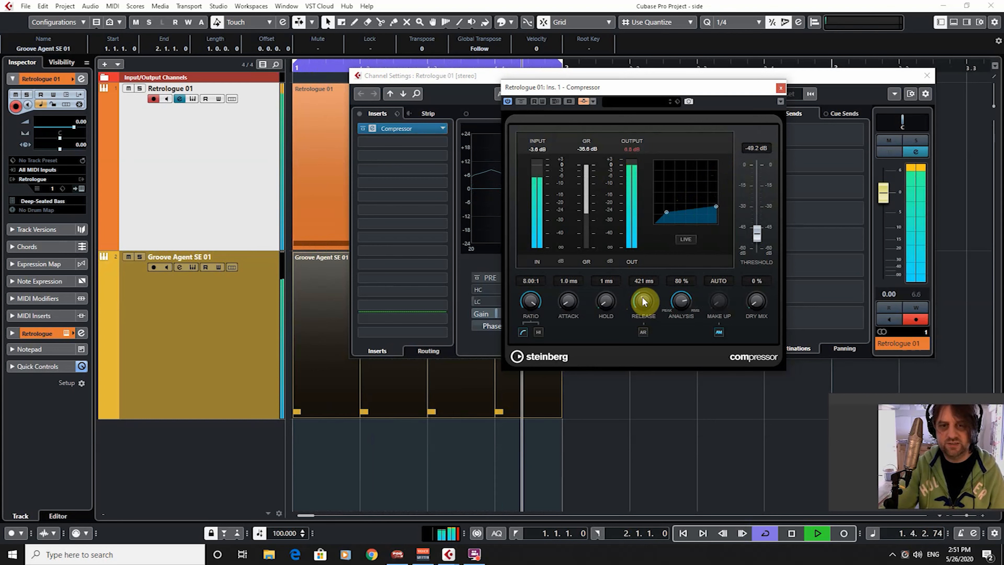
- Set the Compressor's ratio to 4.50:1 and threshold to -15.2 dB, and close the plug-in and channel settings windows
left_click_drag(717, 206, 721, 187)
left_click_drag(666, 213, 702, 175)
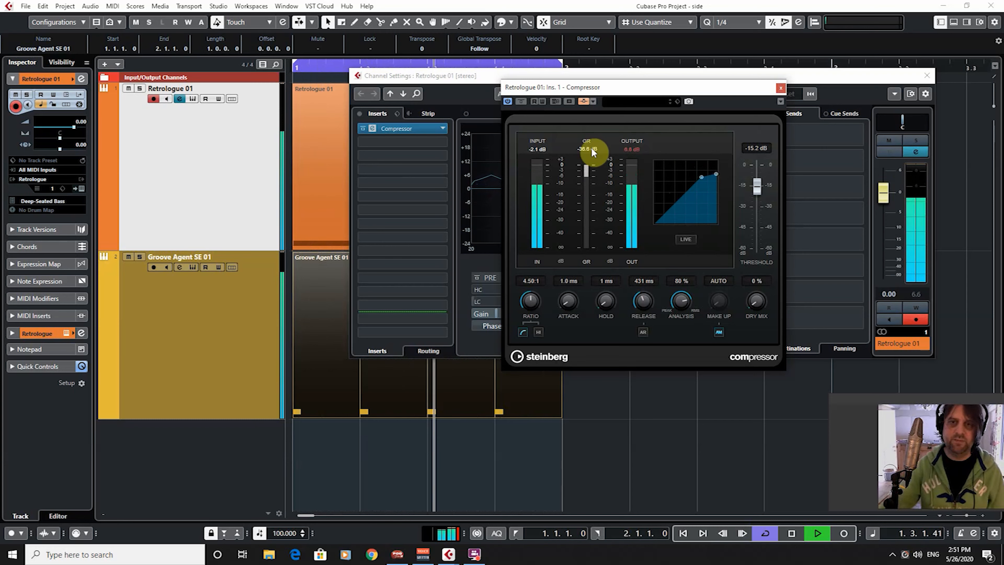
left_click(780, 88)
left_click(927, 76)
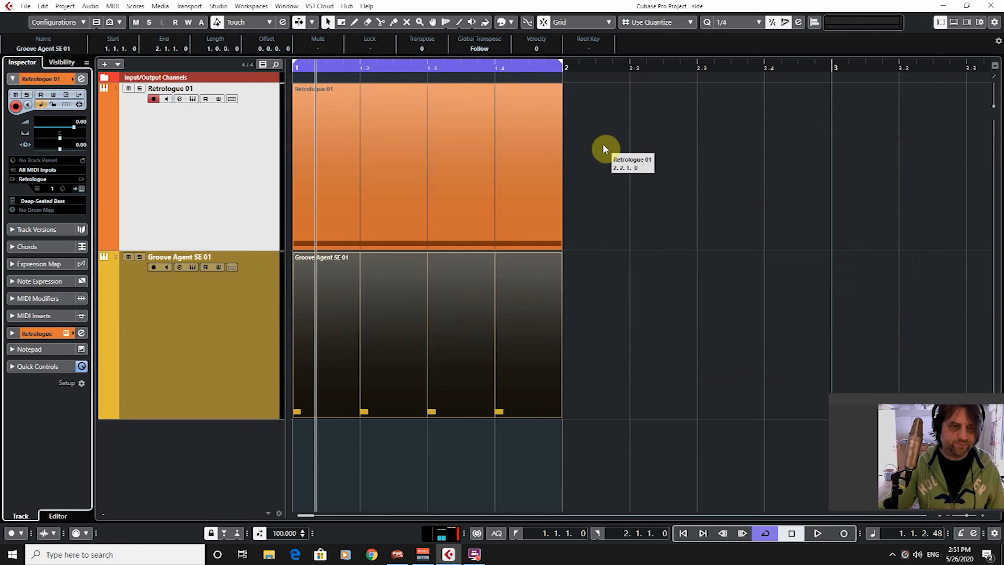
- During loop playback, route the Groove Agent SE 01 channel's output to No Bus in the MixConsole and close the console
left_click(268, 316)
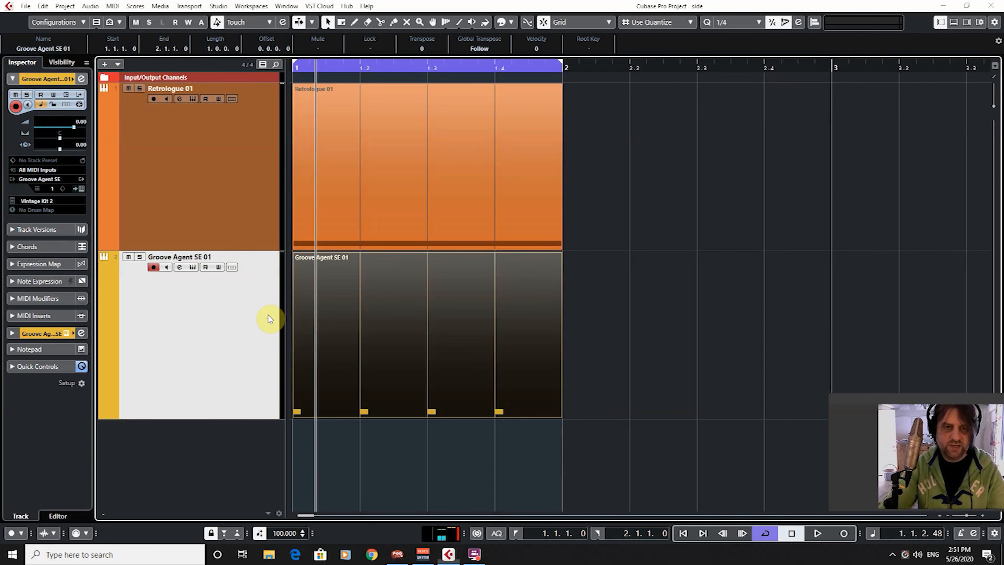
key("F3")
key("space")
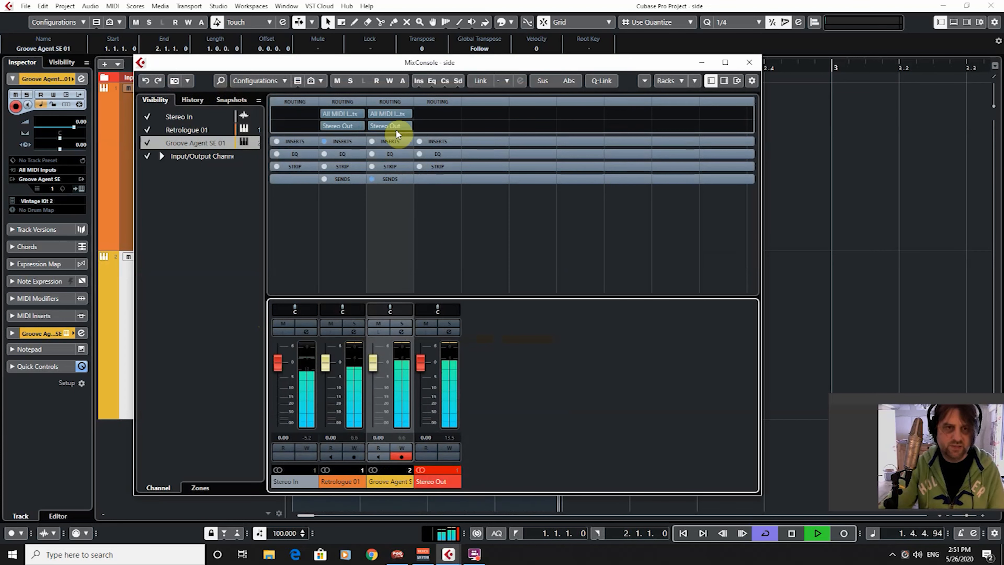
left_click(407, 128)
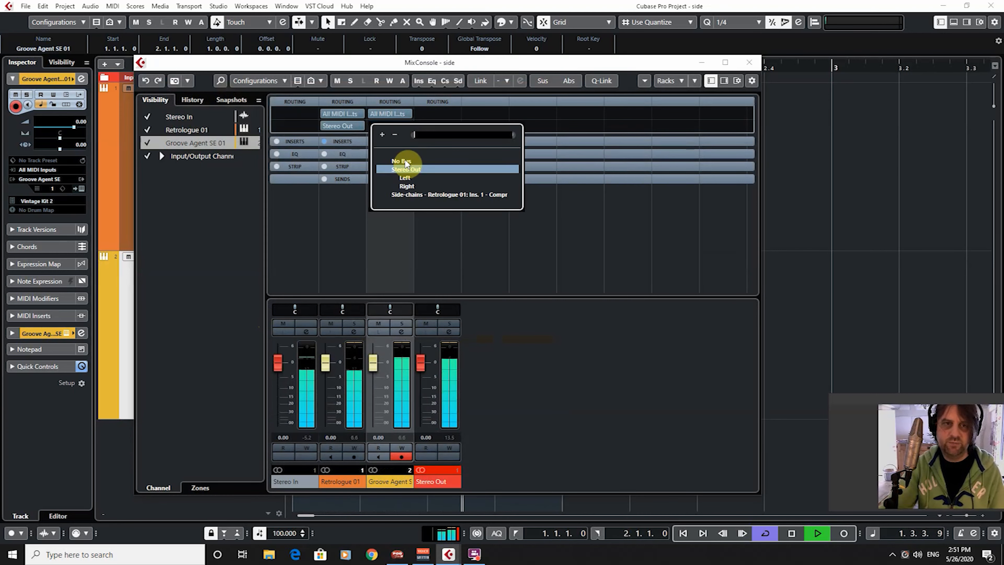
left_click(408, 68)
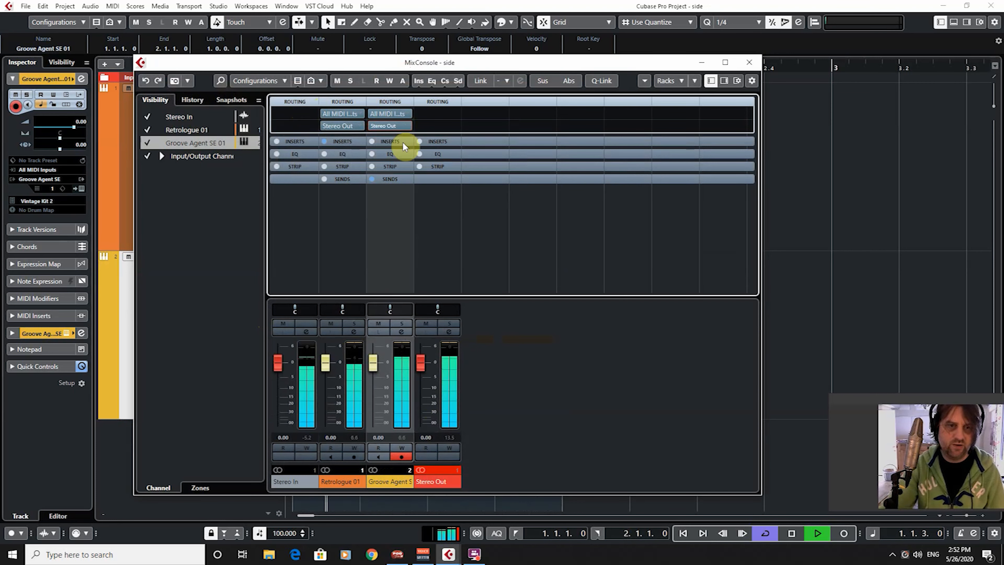
left_click(408, 125)
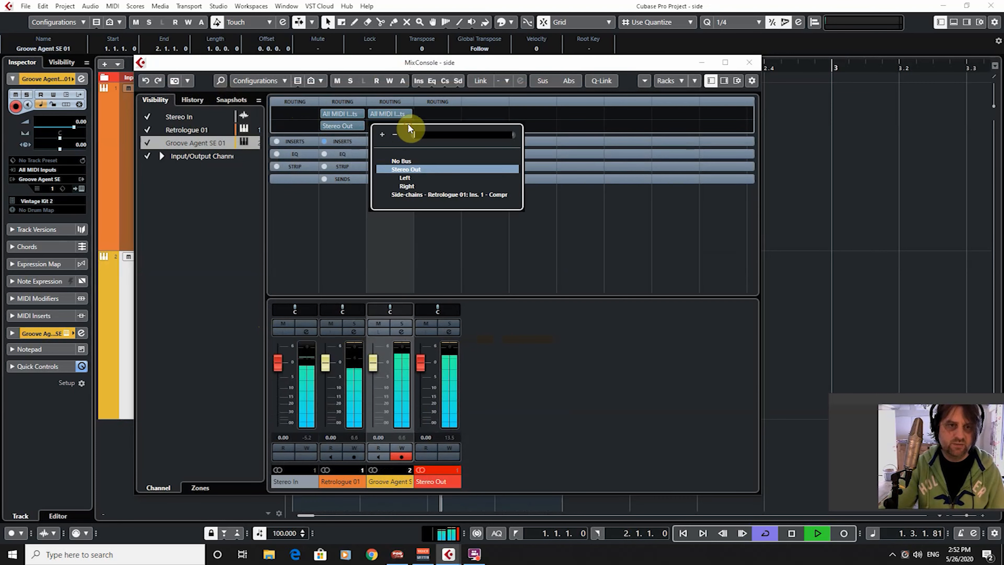
left_click(402, 162)
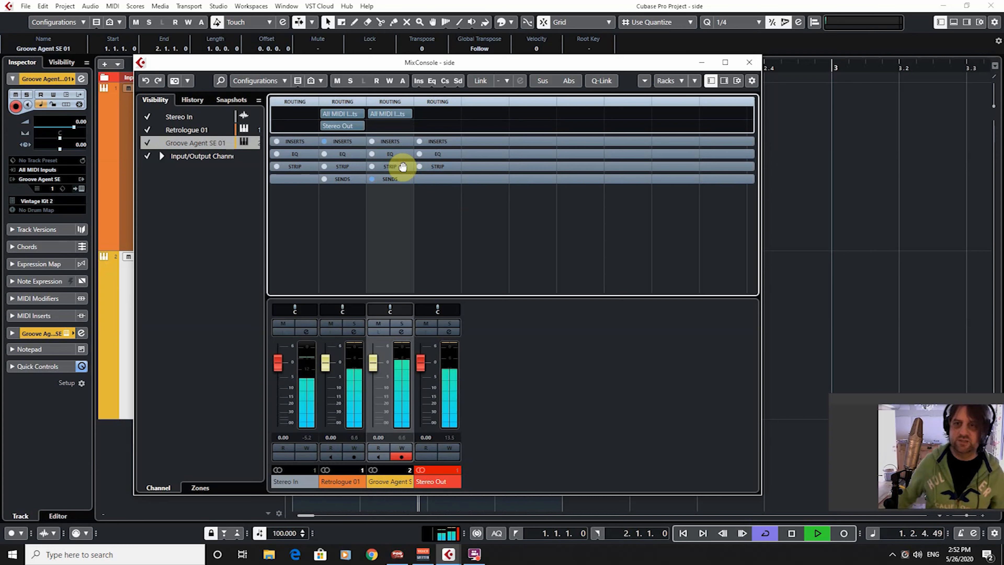
left_click(751, 65)
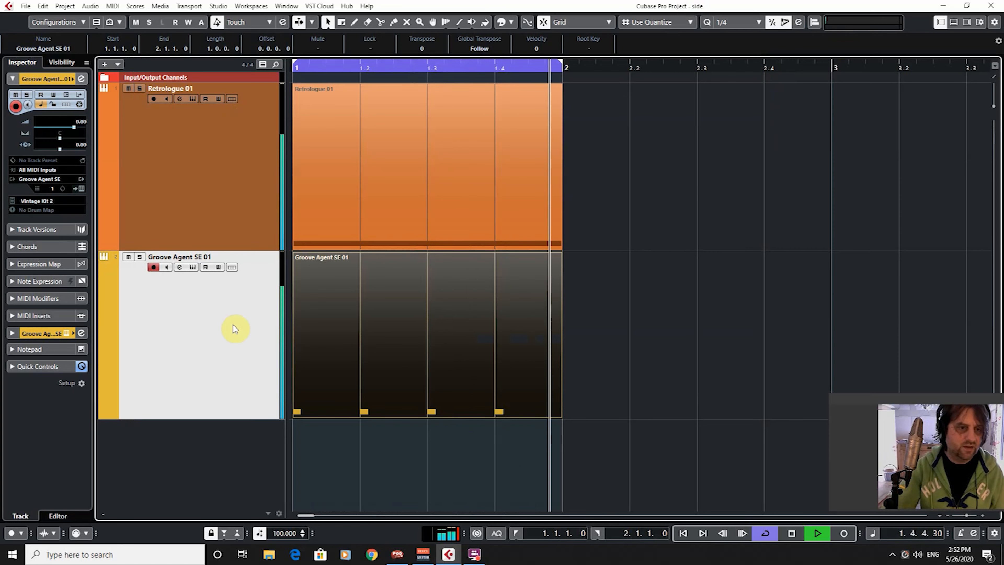
- Reopen the Compressor on the Retrologue 01 channel and lower its threshold to -54.6 dB
left_click(240, 213)
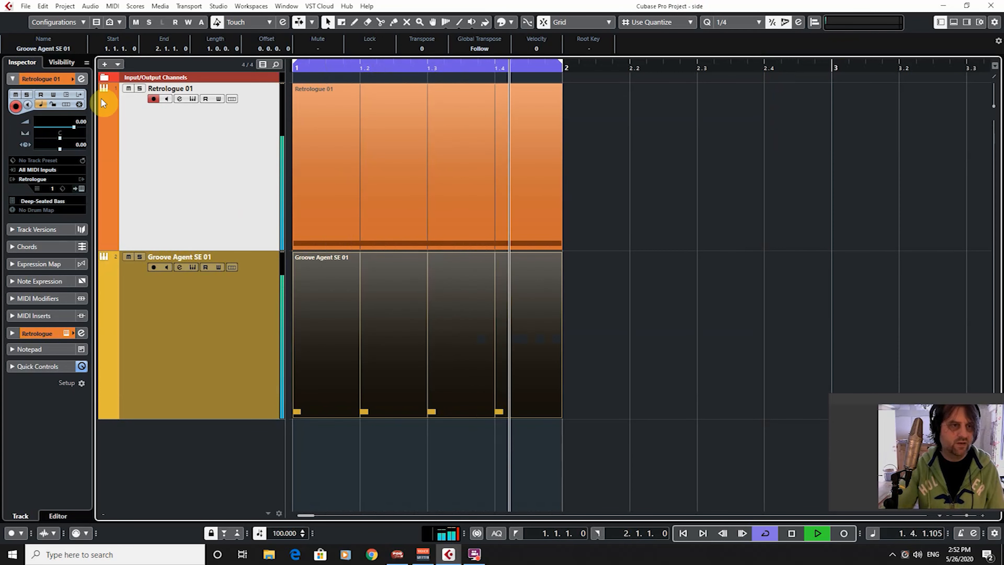
left_click(82, 79)
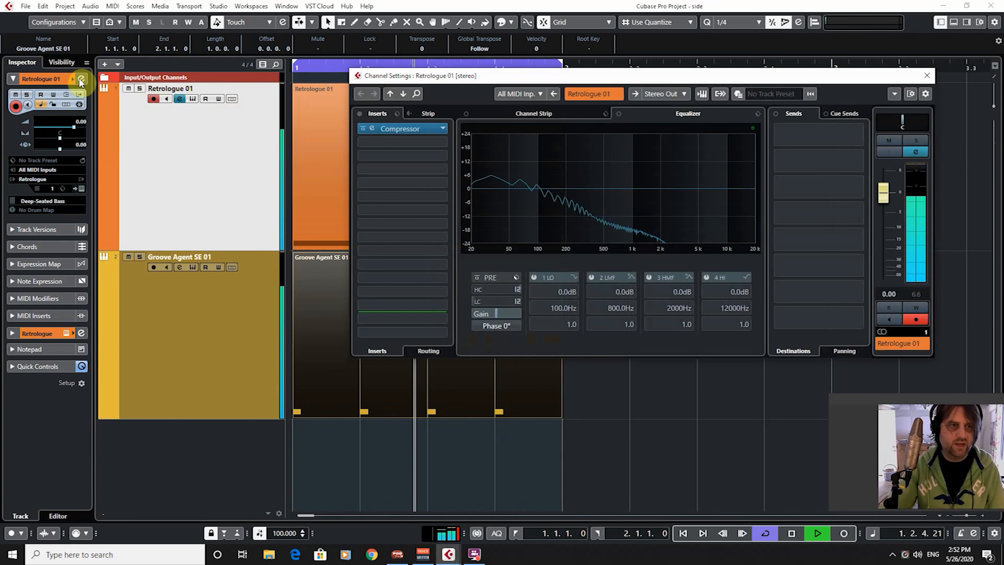
left_click(372, 128)
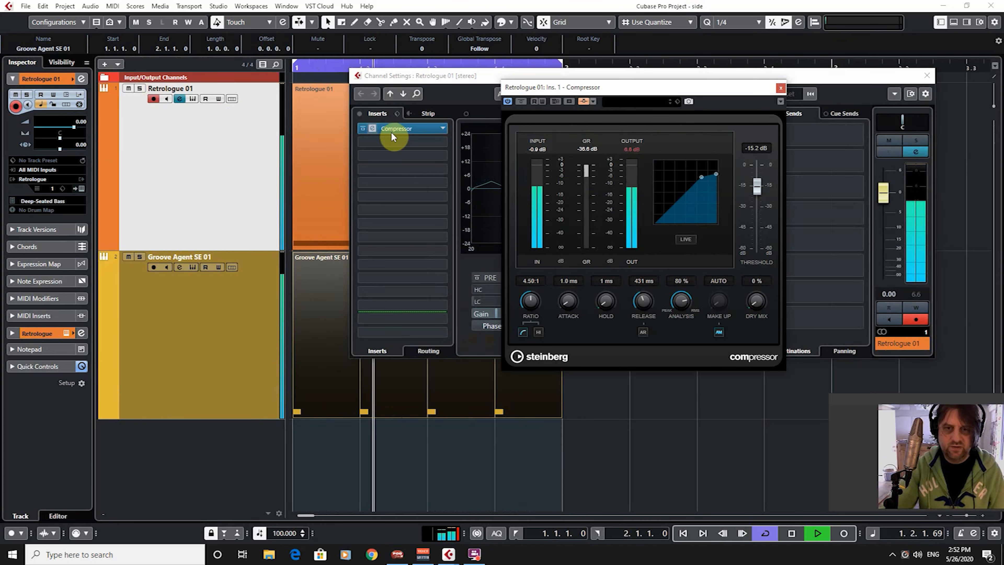
left_click_drag(711, 173, 687, 217)
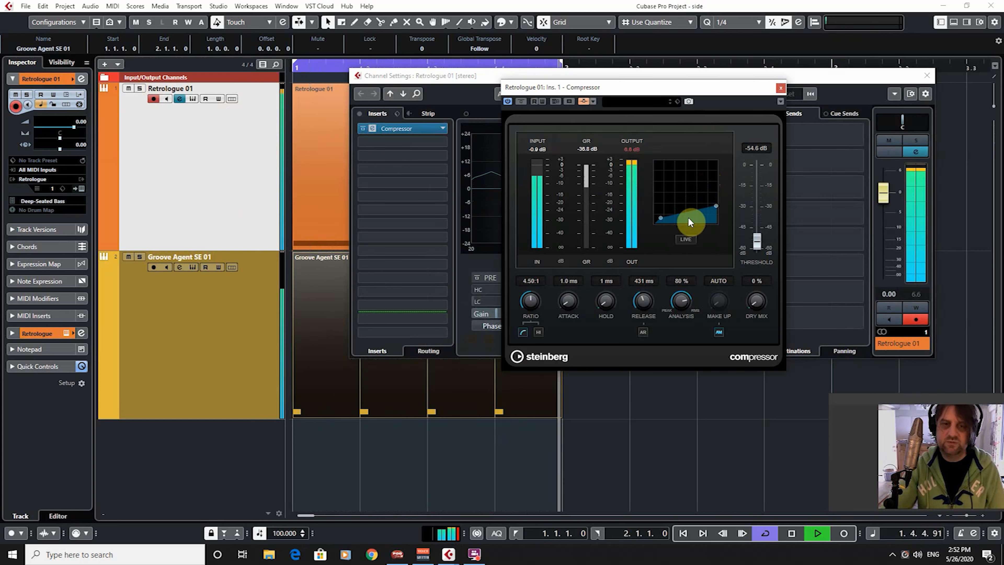
- Raise the Compressor's threshold to -20.7 dB, close its window and the channel settings, and stop playback
left_click_drag(688, 217, 717, 182)
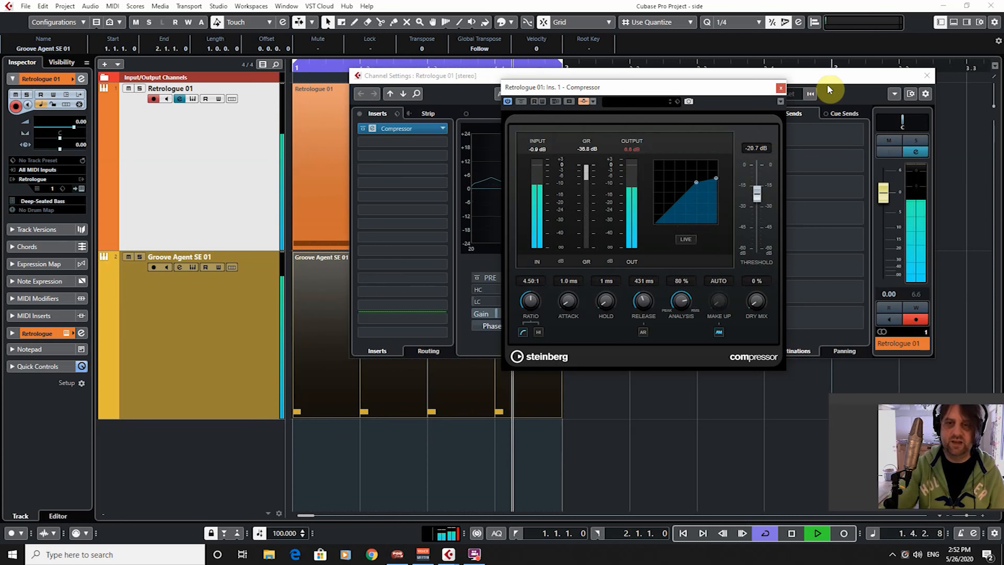
left_click(783, 89)
left_click(926, 75)
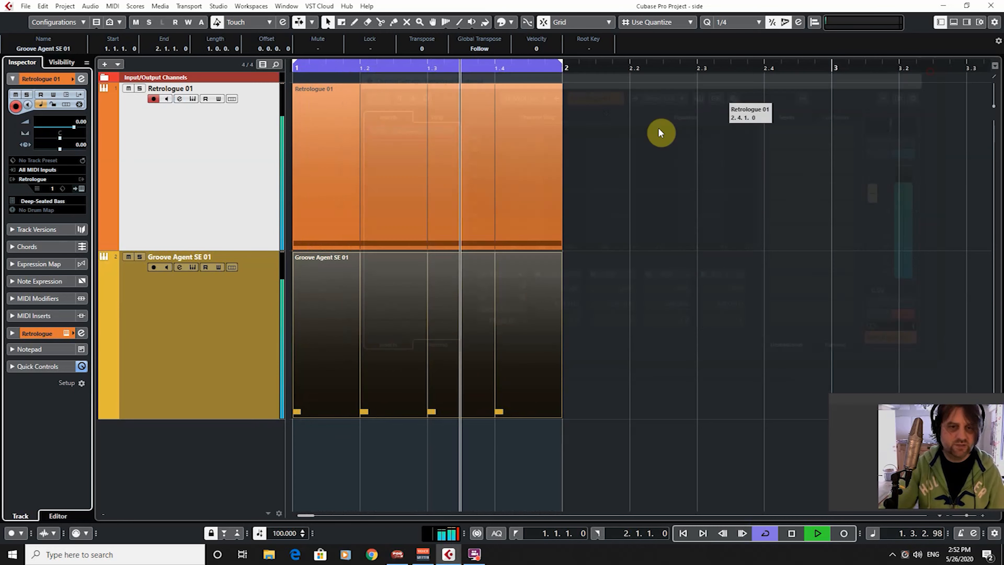
key("space")
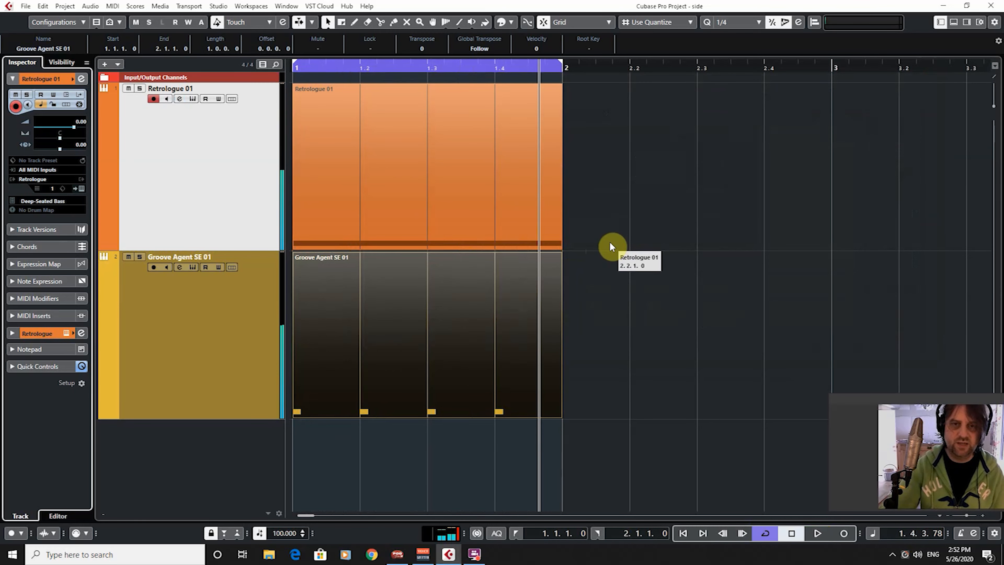